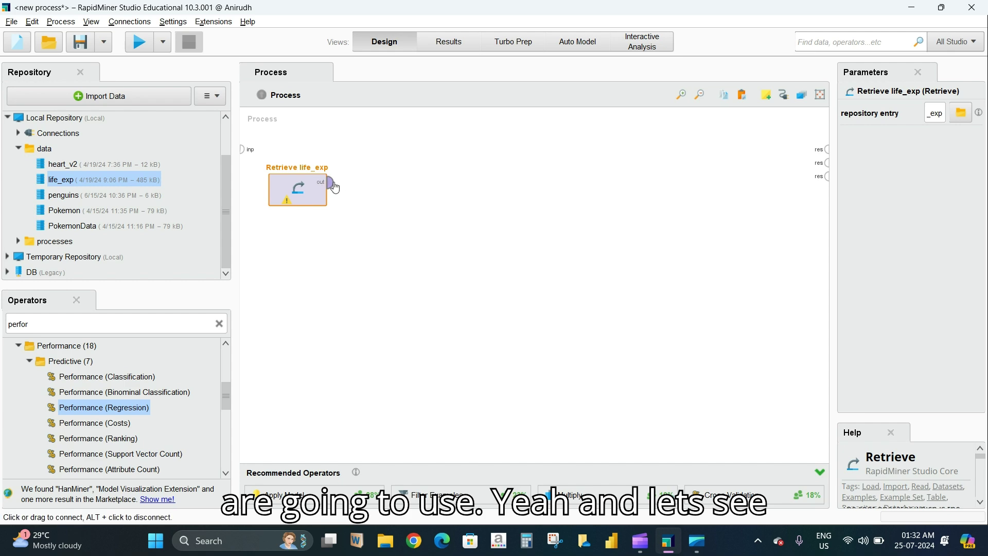
Step: Connect the Retrieve life_exp output to the process result and run the process to show the dataset
left_click(139, 42)
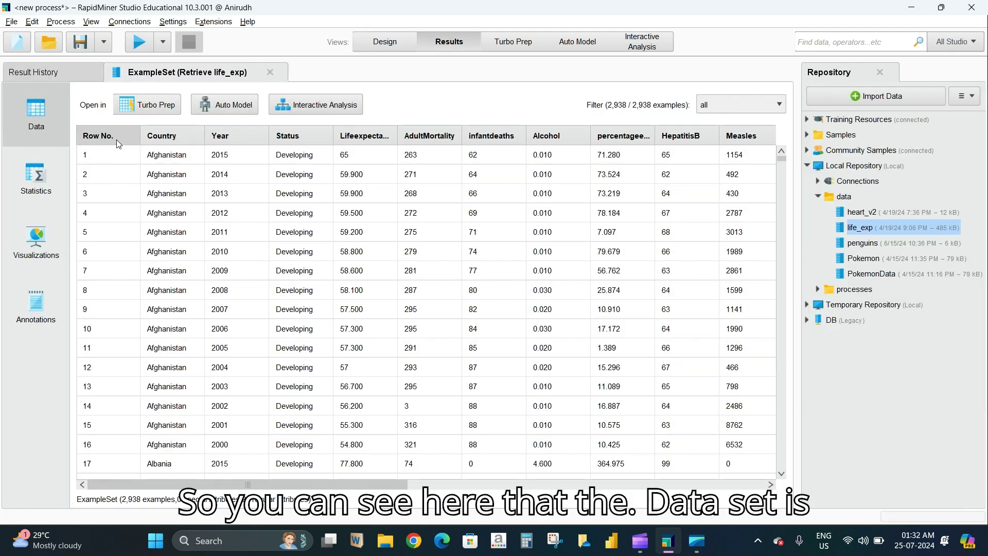
left_click_drag(269, 485, 307, 477)
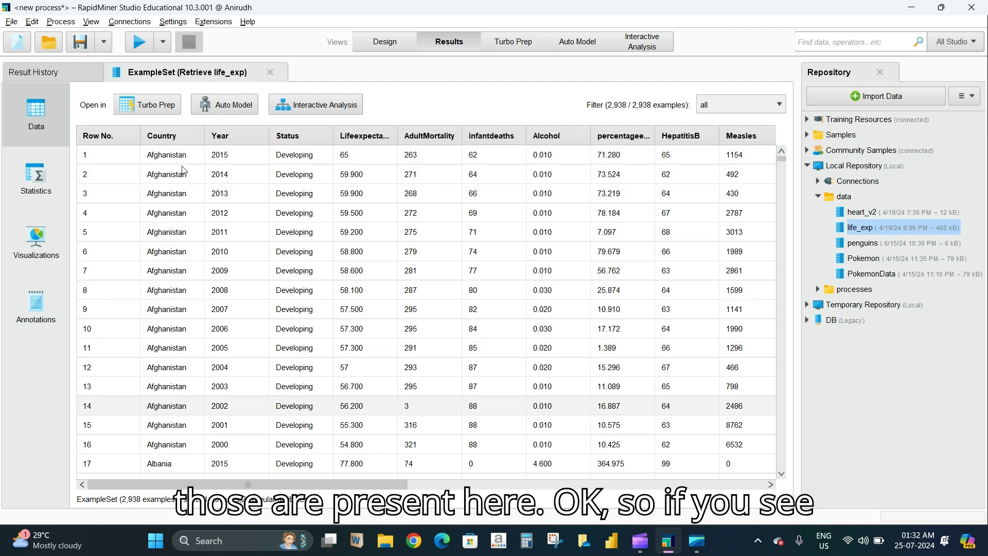
Step: Examine the missing-value statistics of the life_exp attributes and the dataset's default visualization
left_click(47, 175)
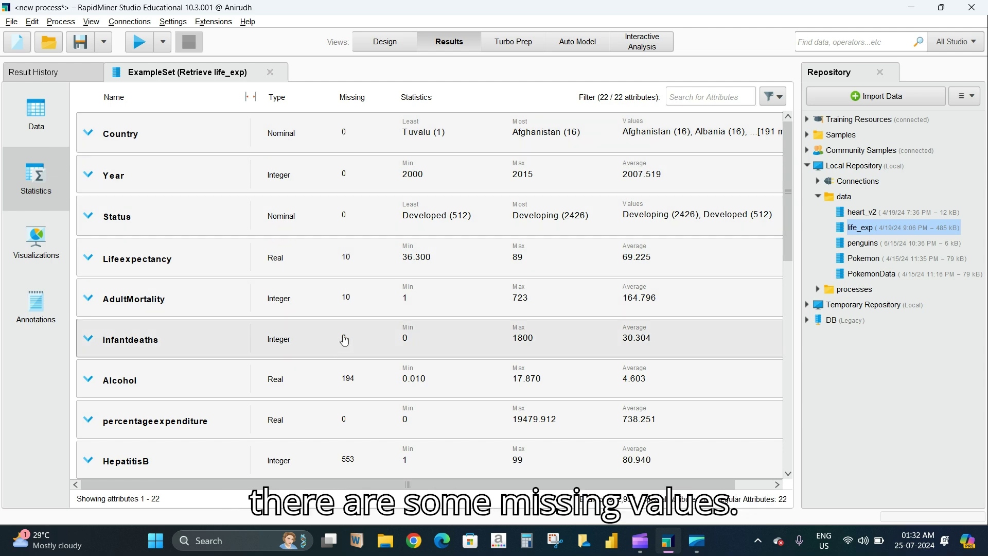
scroll(353, 402, "down", 10)
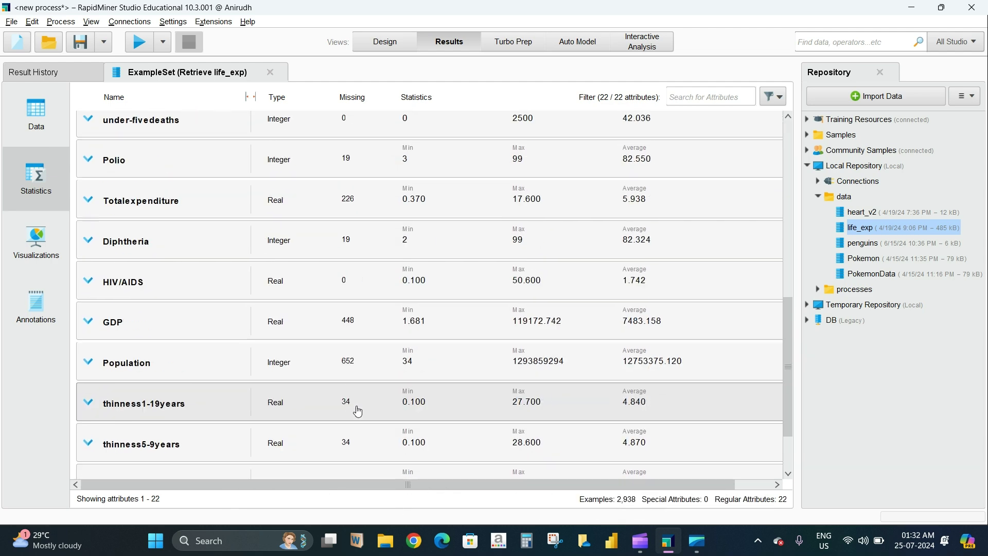
scroll(360, 421, "up", 10)
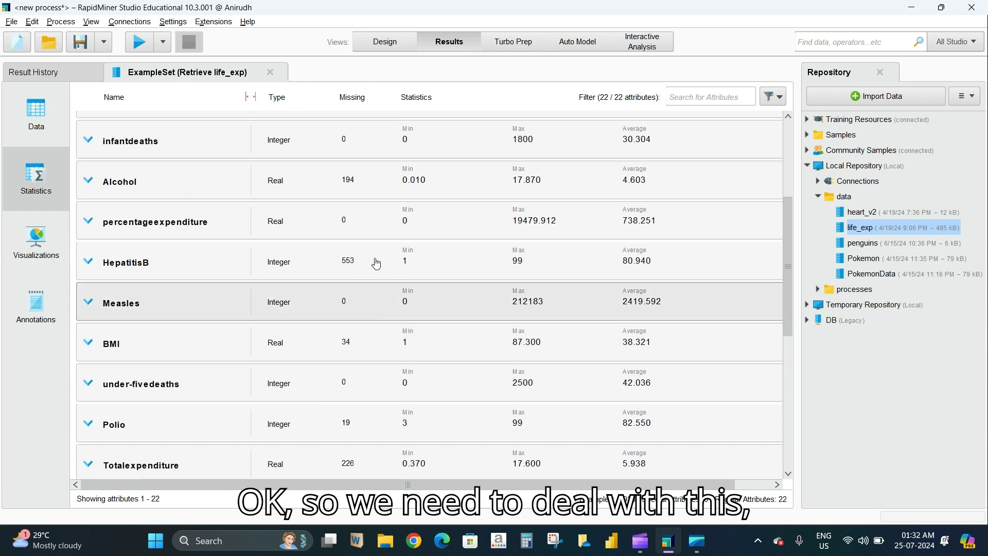
scroll(355, 158, "up", 3)
left_click(36, 113)
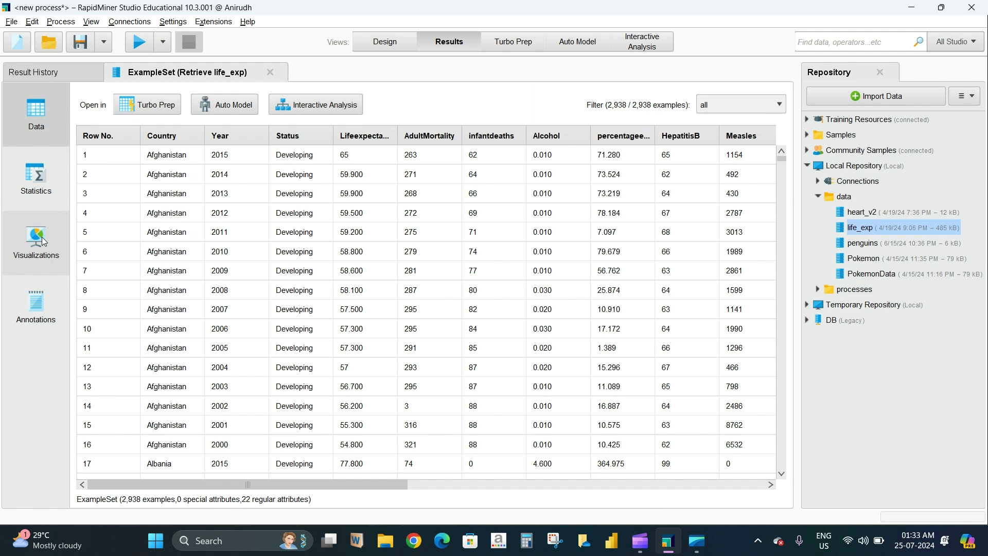
left_click(36, 260)
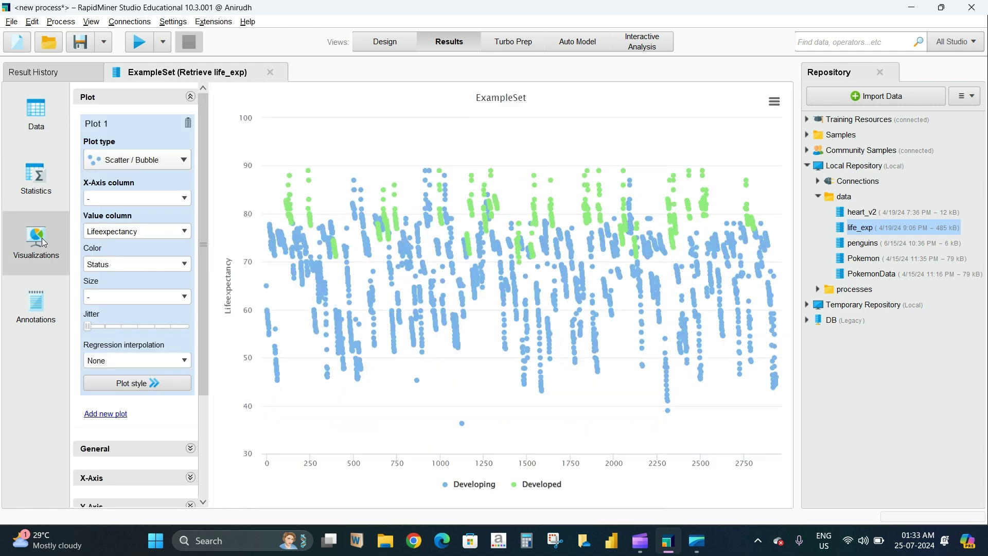
left_click(34, 128)
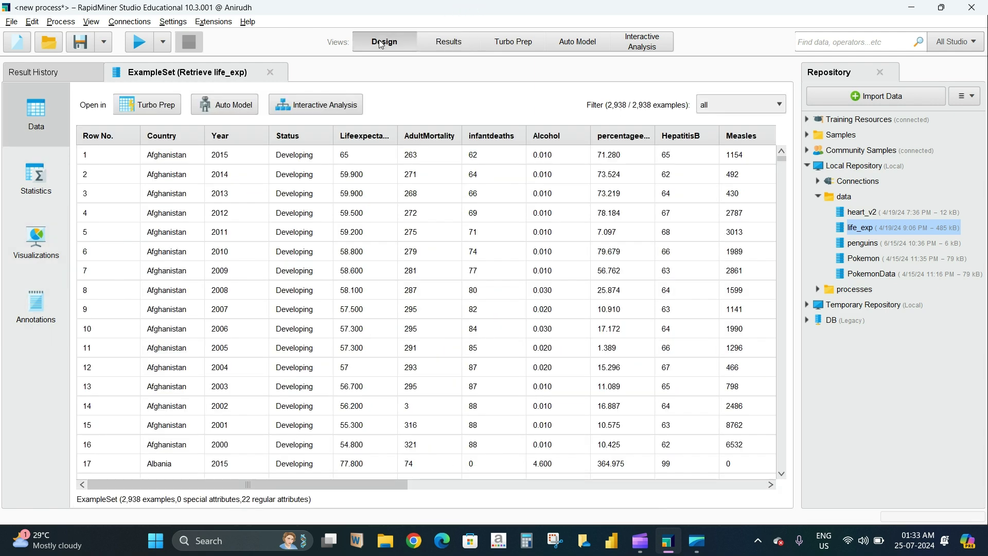
Step: Search the operators for "missing" in the process design and add Replace Missing Values beside Retrieve life_exp
left_click(384, 42)
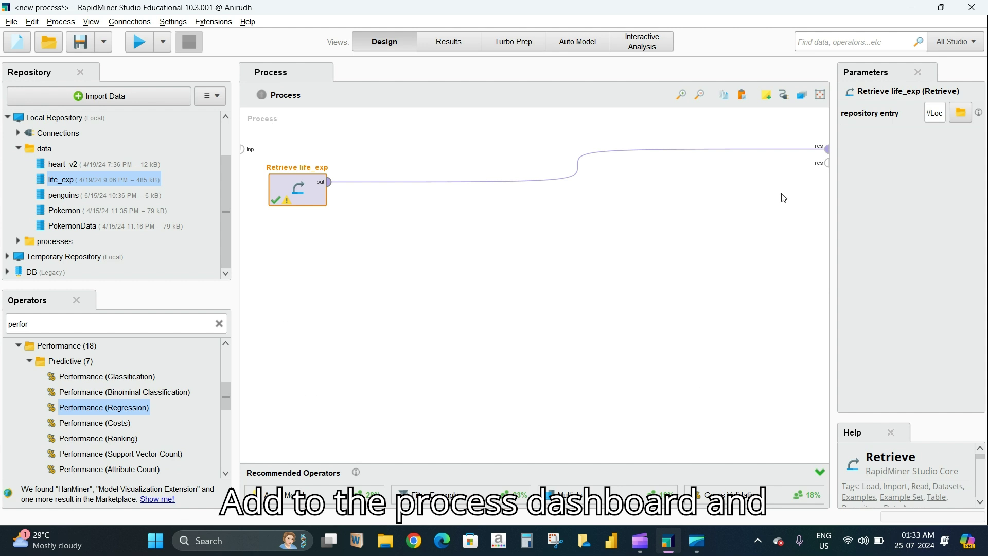
double_click(46, 323)
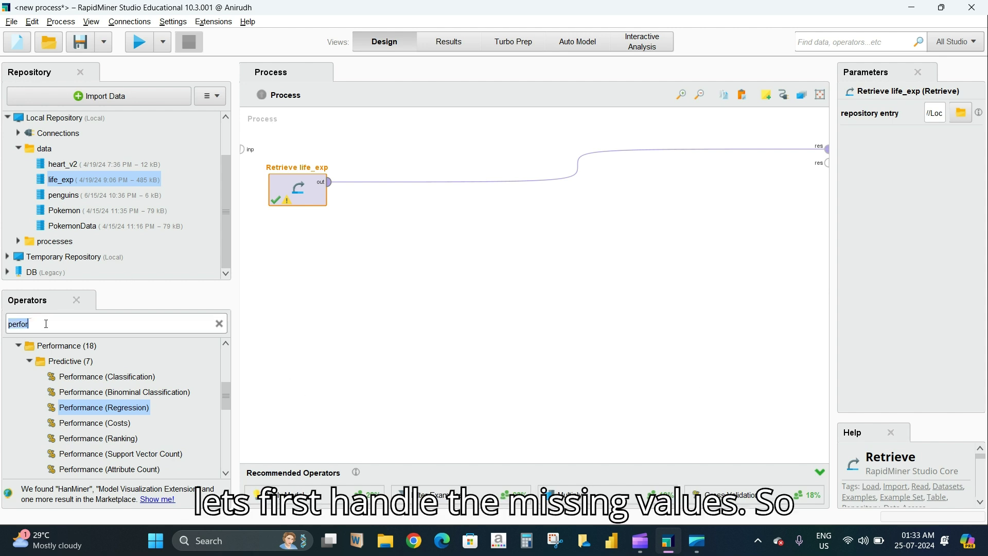
type("missing")
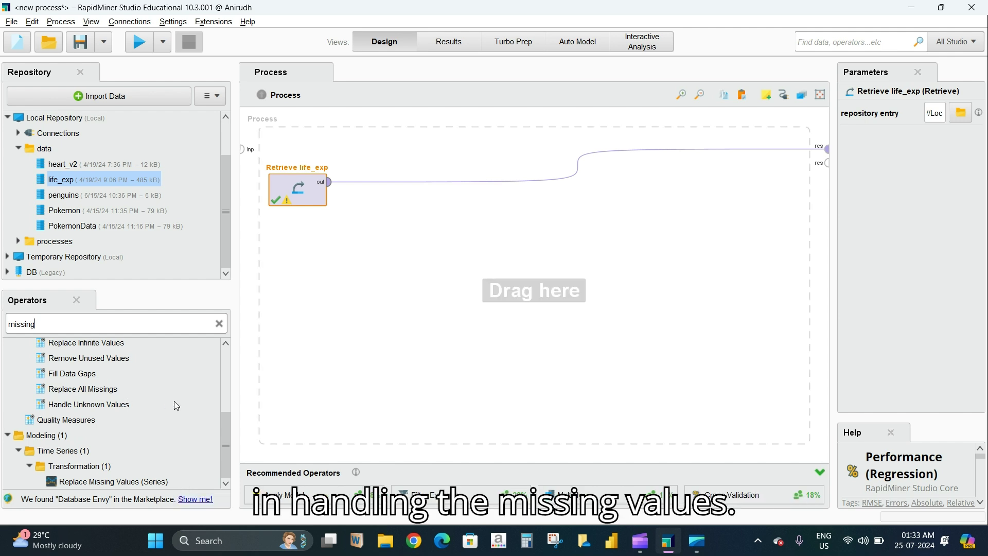
scroll(174, 400, "up", 2)
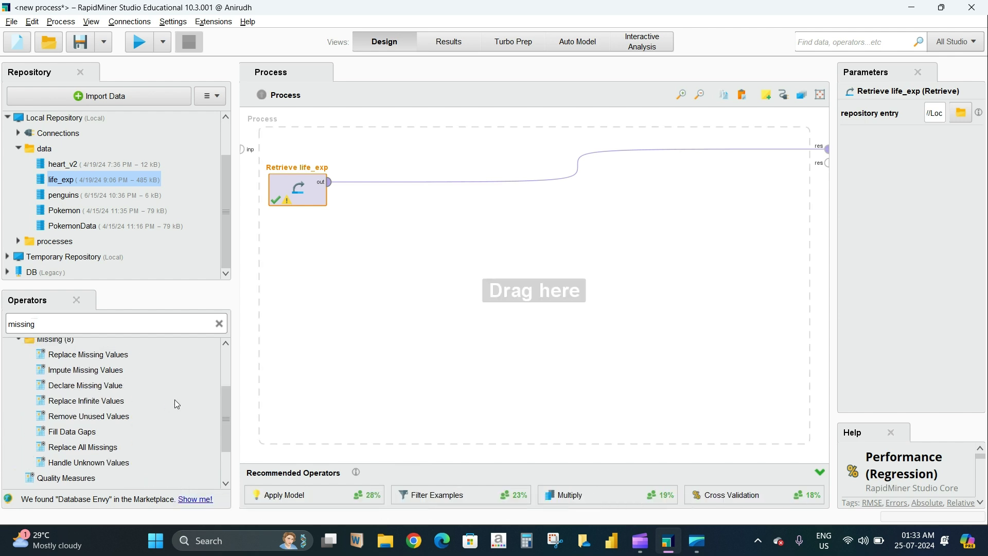
scroll(175, 399, "up", 1)
left_click_drag(80, 374, 413, 206)
Step: Remove the connection to the process result and connect the Retrieve life_exp output to the Replace Missing Values example input
left_click(342, 185)
left_click(363, 186)
left_click(578, 165)
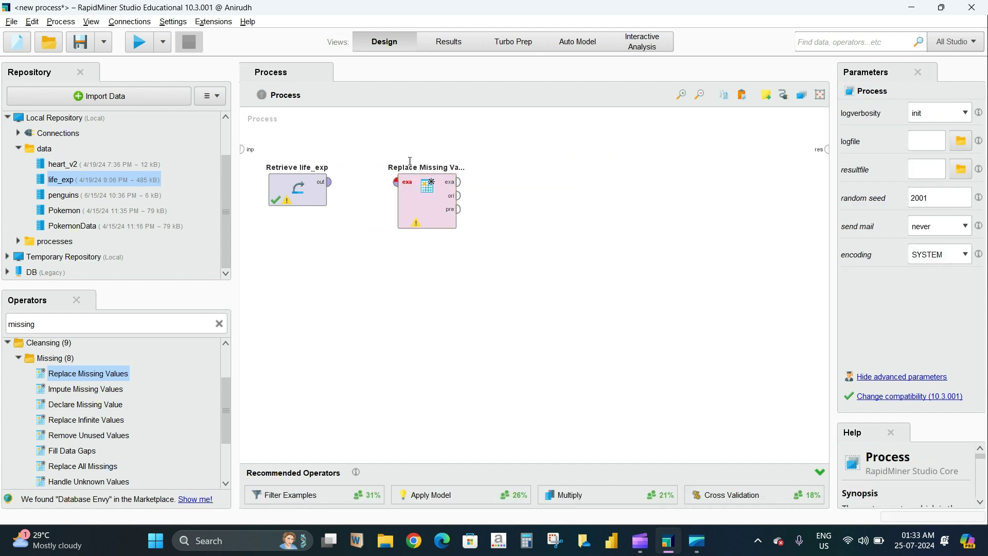
left_click(330, 183)
left_click(396, 184)
Step: Examine the attribute filter types and the per-column replacement list of Replace Missing Values, leaving the settings as they are
left_click(428, 213)
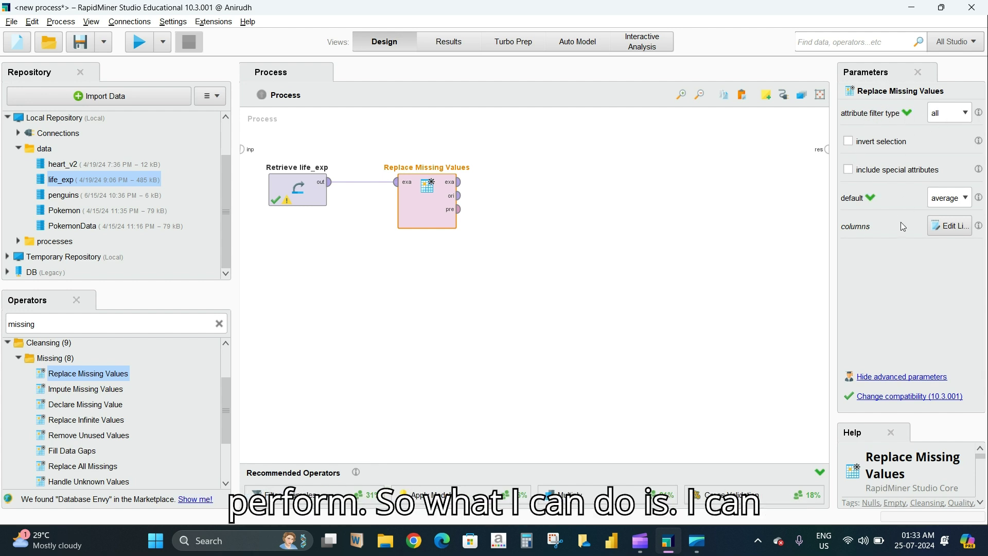
left_click(965, 115)
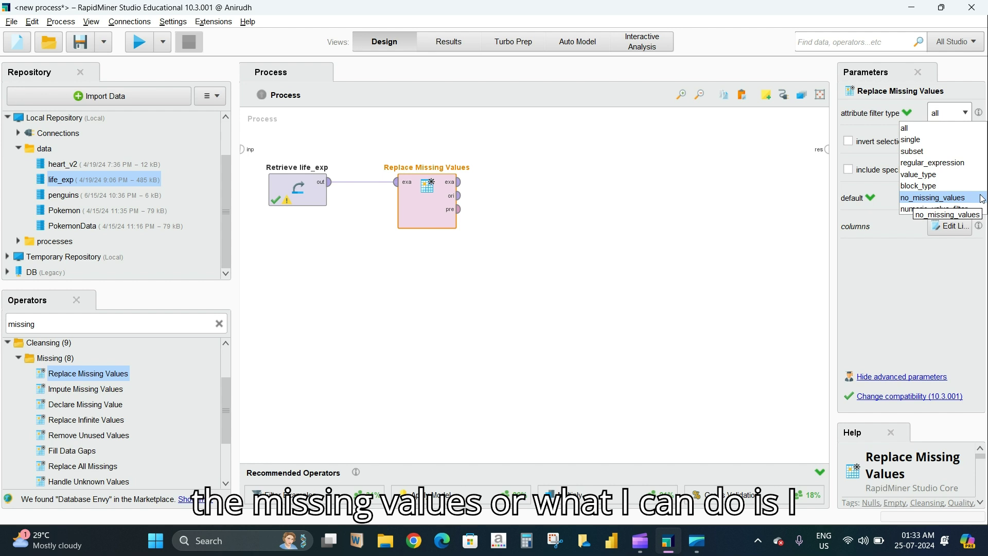
left_click(965, 114)
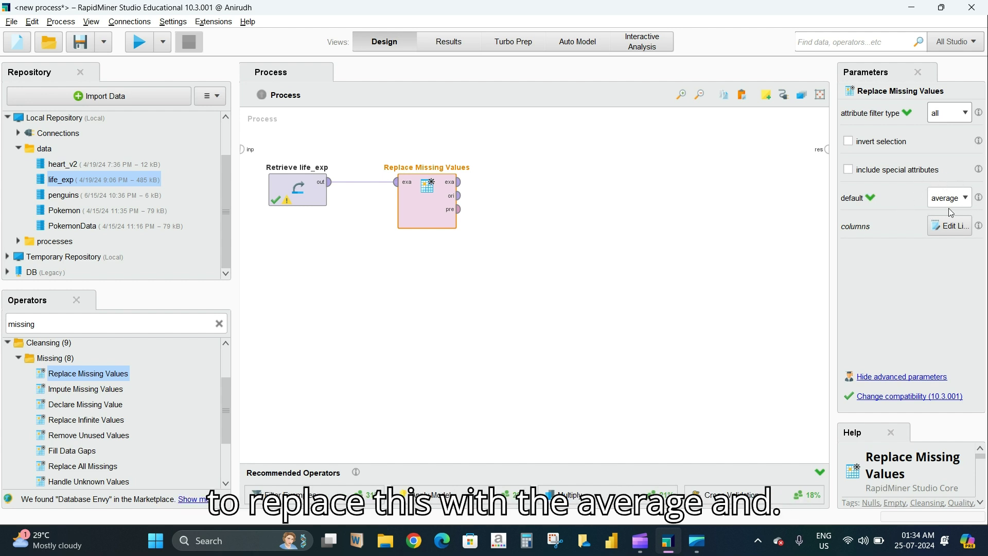
left_click(952, 230)
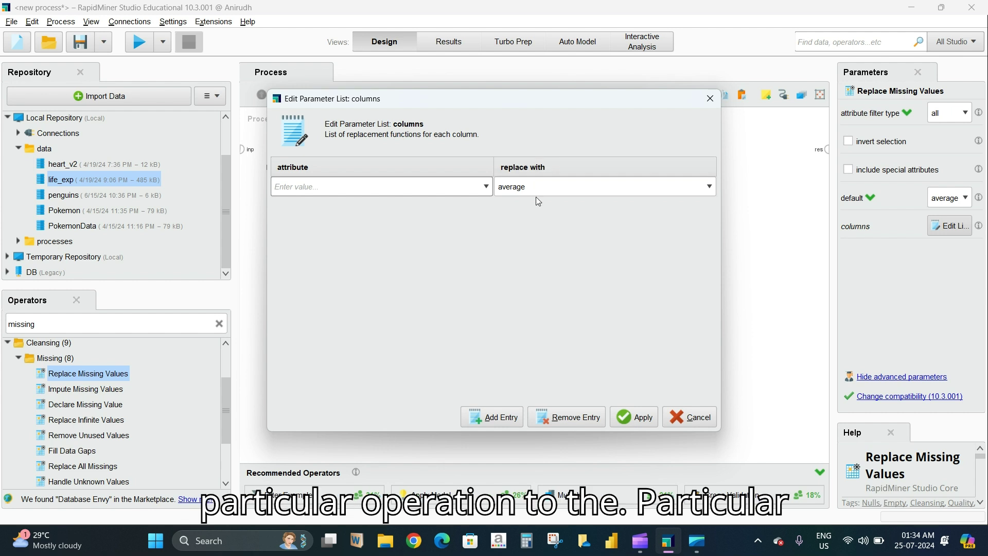
left_click(488, 186)
scroll(463, 222, "down", 5)
scroll(458, 223, "up", 5)
left_click(576, 250)
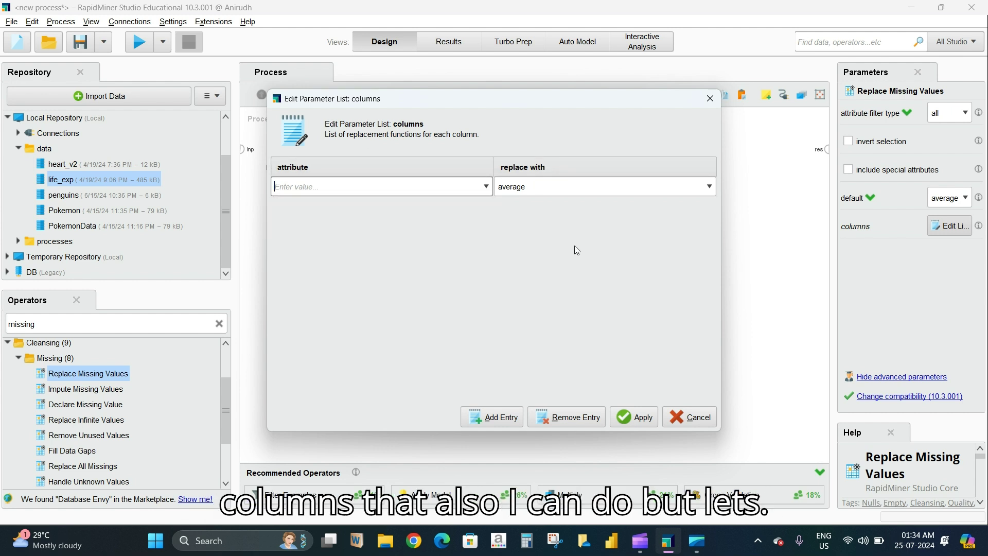
left_click(710, 98)
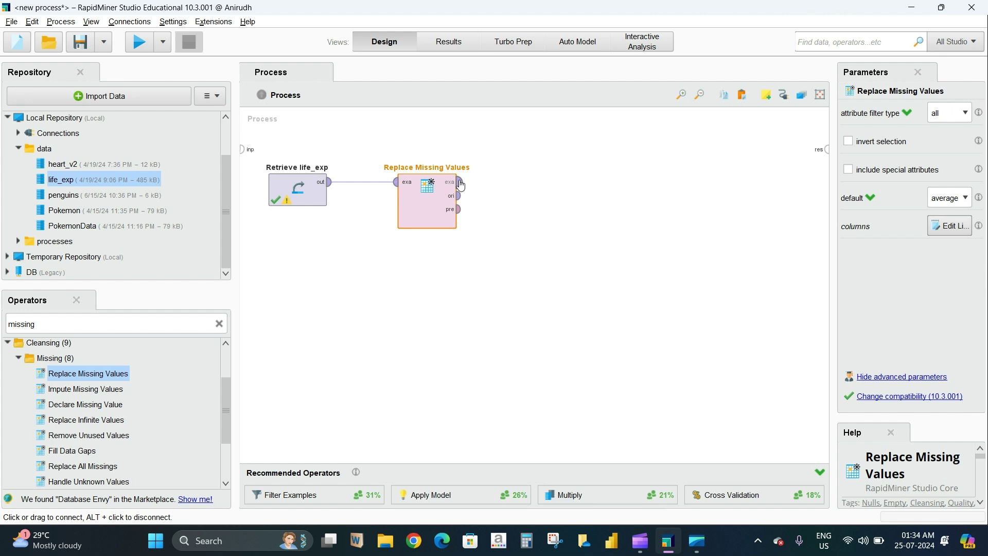
Step: Move Replace Missing Values closer to Retrieve life_exp, and add a Select Attributes operator connected to its example output
left_click_drag(438, 203, 395, 202)
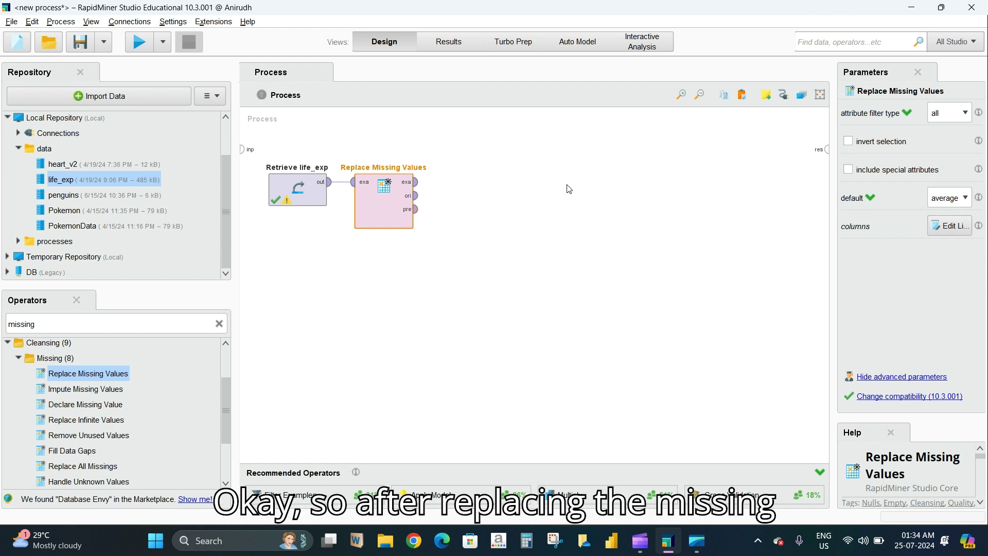
left_click(108, 328)
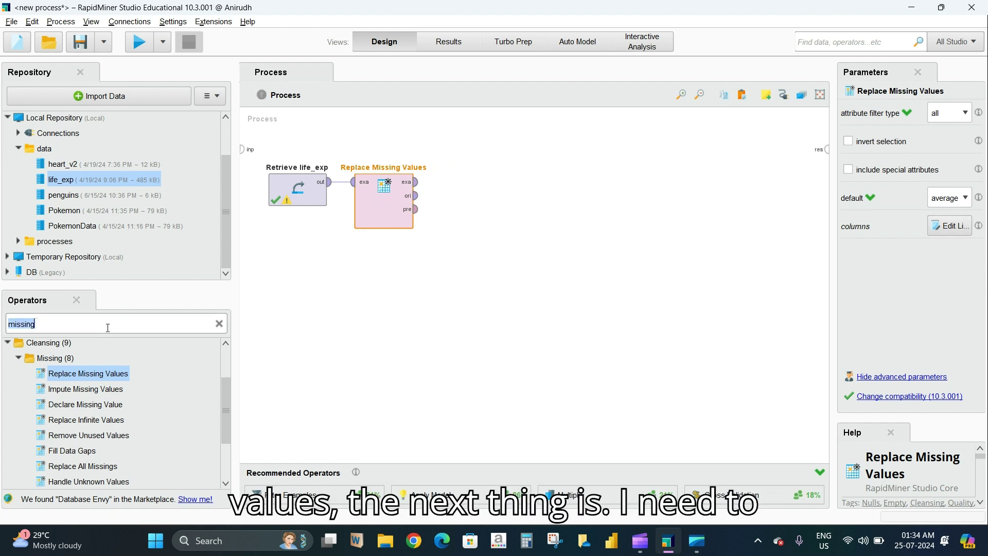
key("BackSpace")
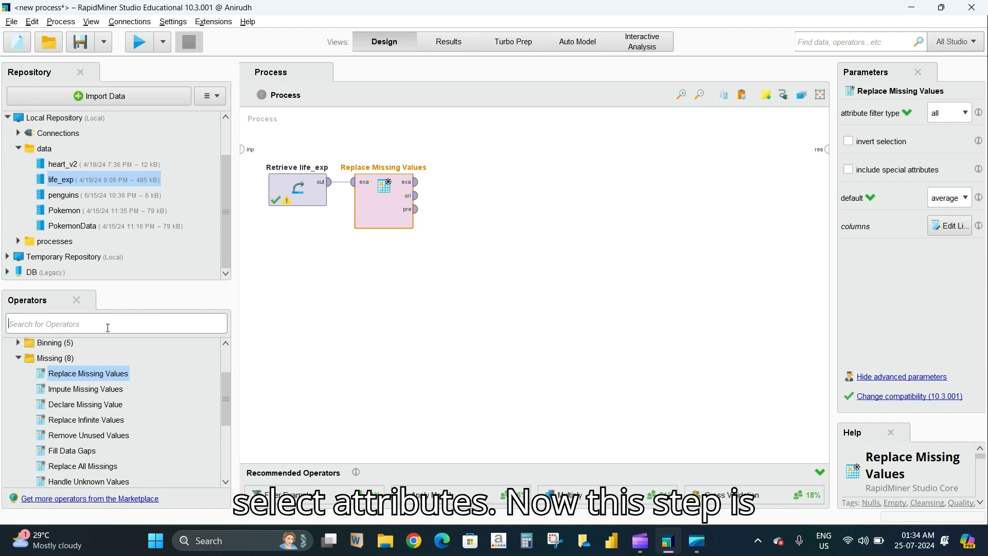
type("sele")
scroll(162, 358, "up", 2)
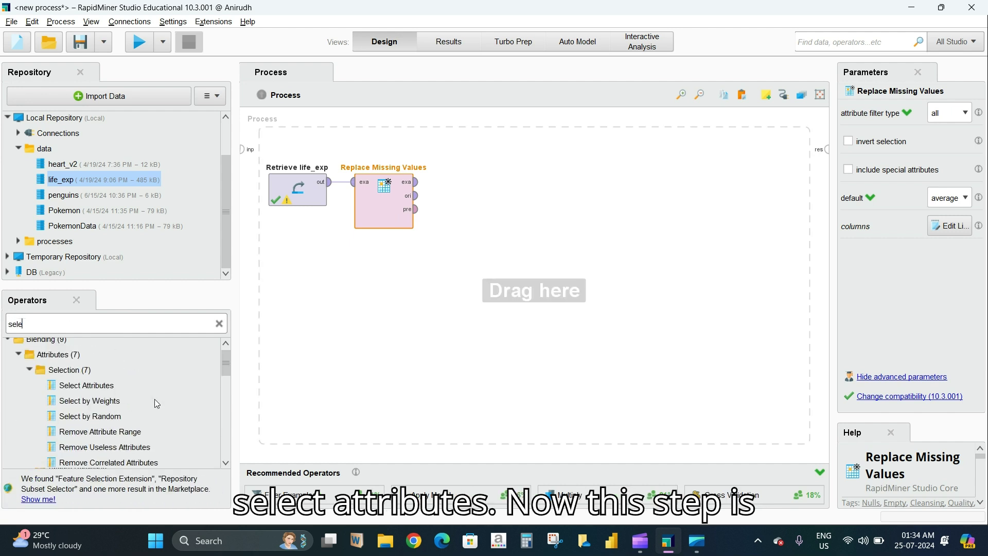
left_click_drag(103, 386, 226, 376)
left_click_drag(475, 187, 440, 189)
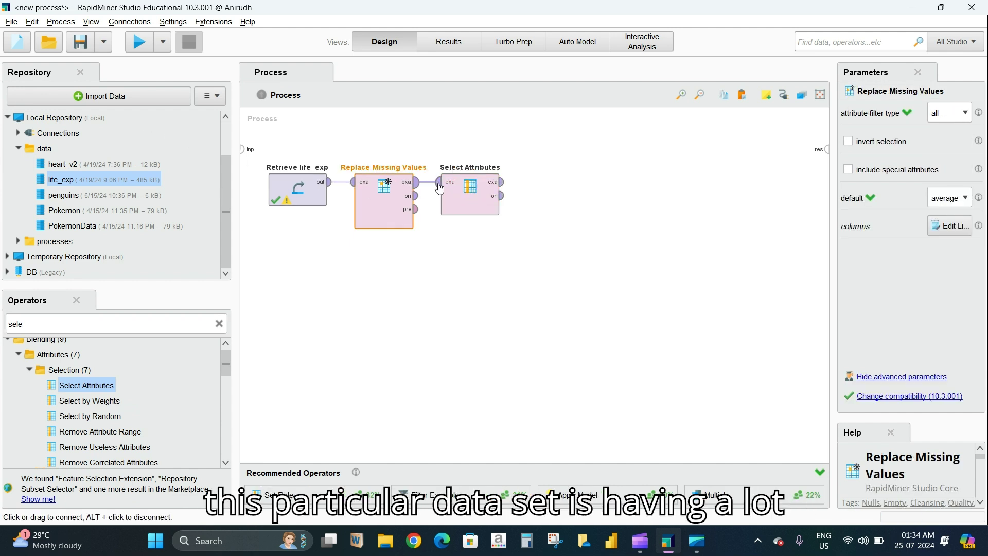
Step: Set the attribute filter type of Replace Missing Values to subset and open its attribute selection
left_click(968, 115)
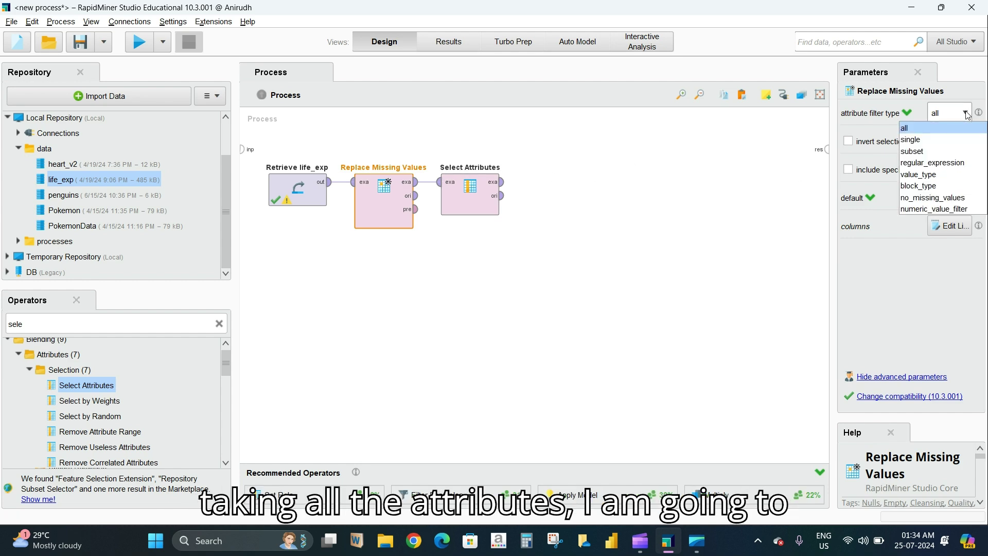
left_click(959, 150)
left_click(950, 140)
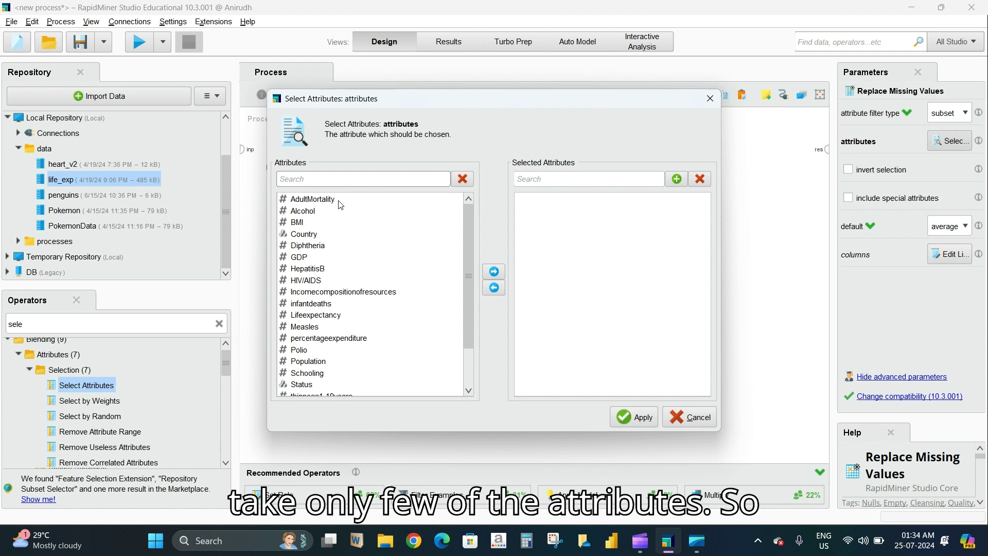
scroll(372, 239, "down", 3)
scroll(372, 240, "up", 3)
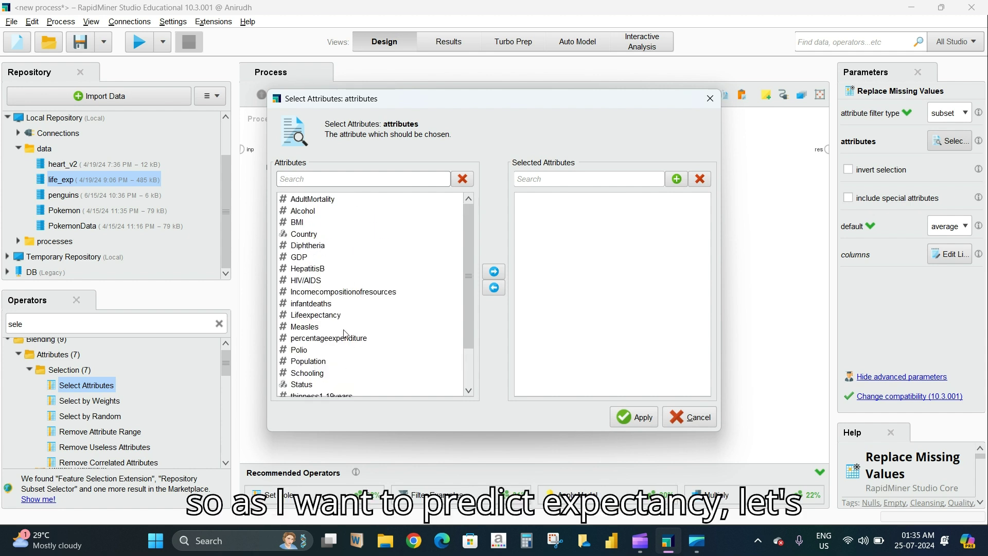
Step: Add Lifeexpectancy, BMI, Diphtheria, HepatitisB and HIV/AIDS to the selected attributes of Replace Missing Values
left_click(340, 315)
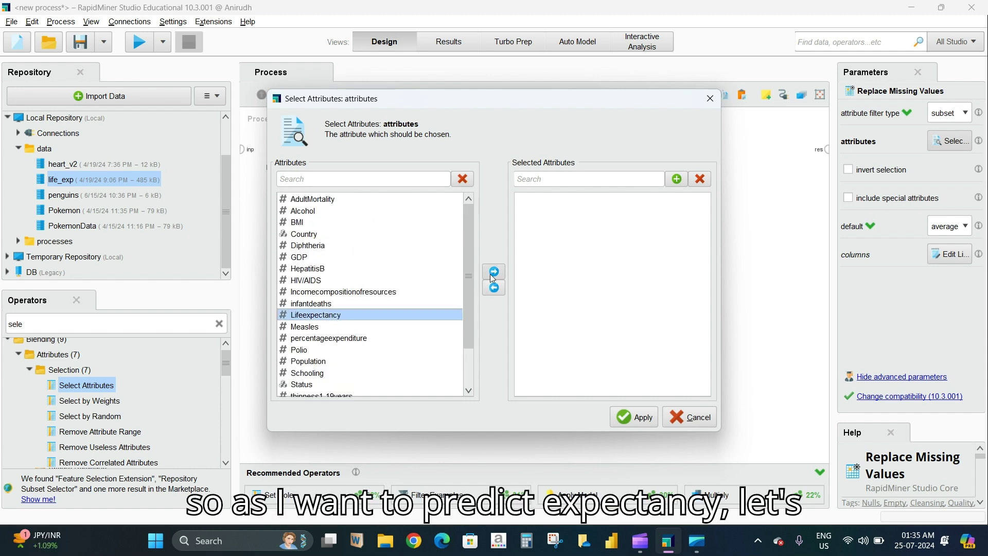
left_click(494, 272)
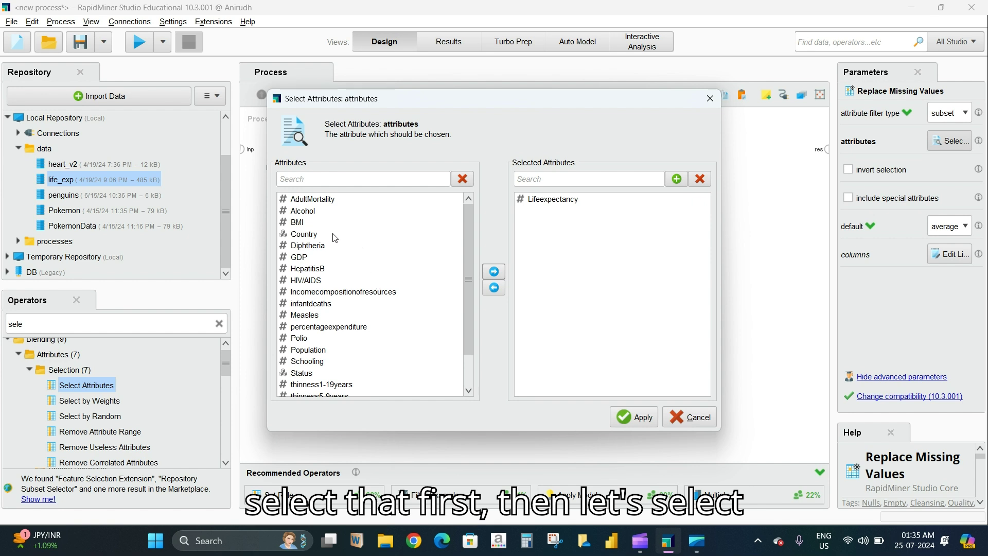
double_click(303, 222)
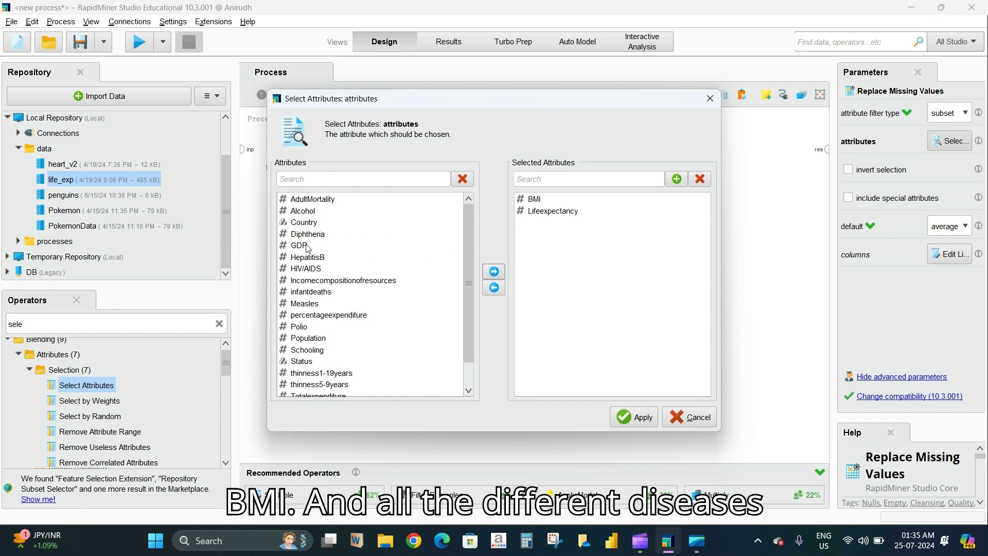
double_click(308, 234)
left_click(311, 246)
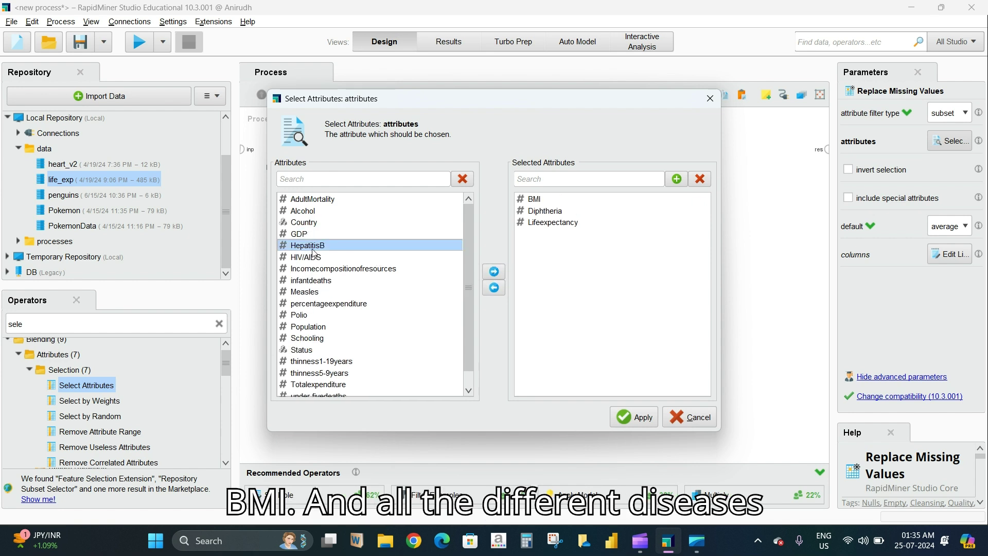
left_click(494, 273)
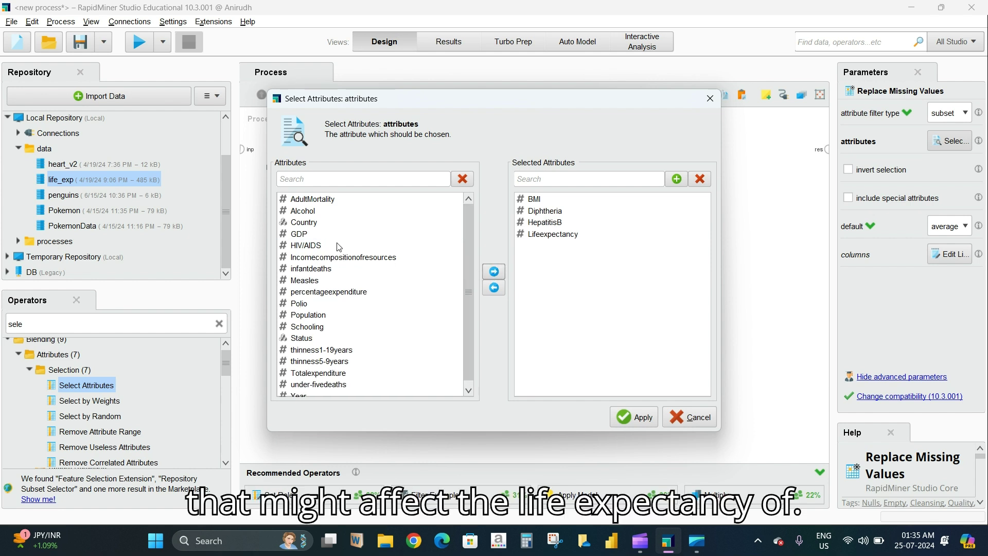
left_click(493, 273)
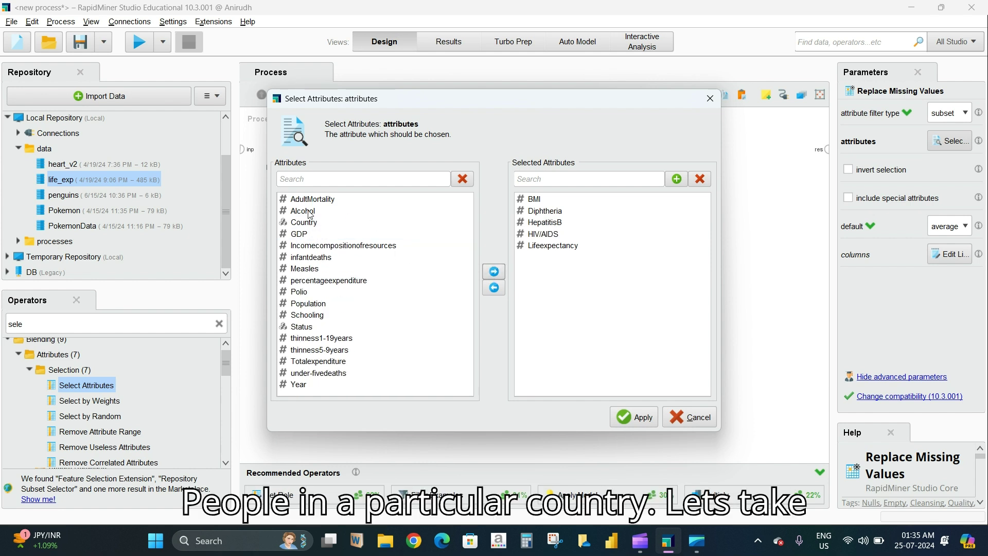
Step: Add infantdeaths, Status, Polio and Measles to the selected attributes
left_click(311, 257)
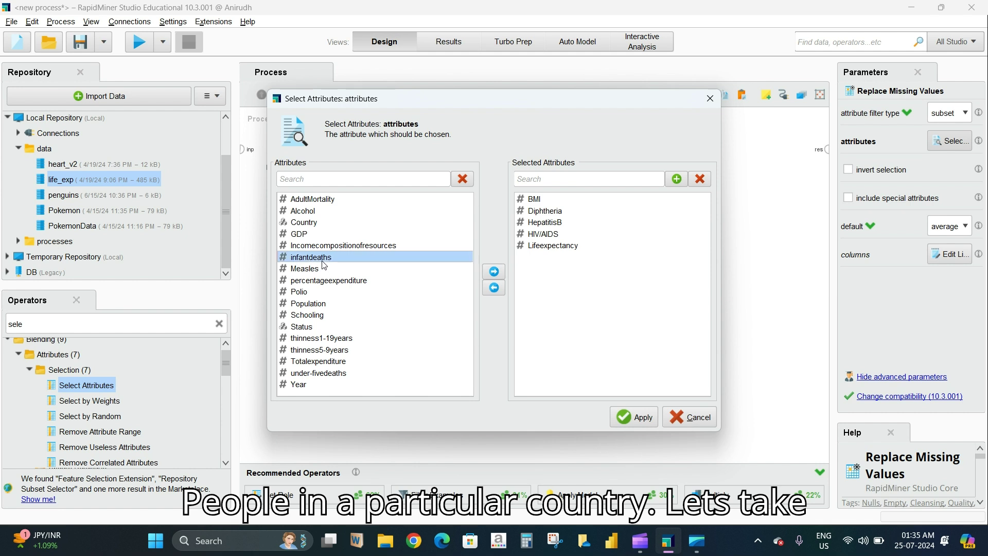
left_click(494, 271)
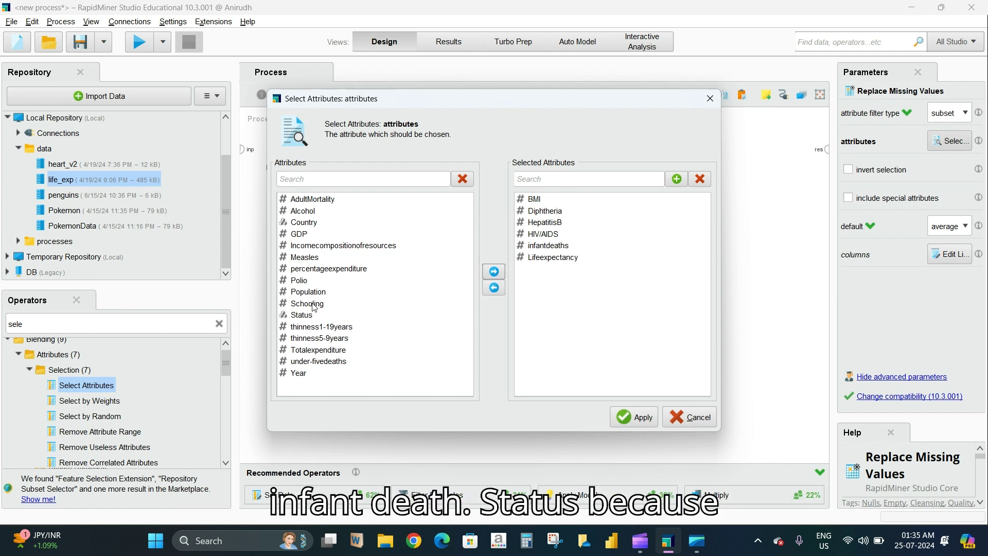
left_click(309, 314)
left_click(494, 271)
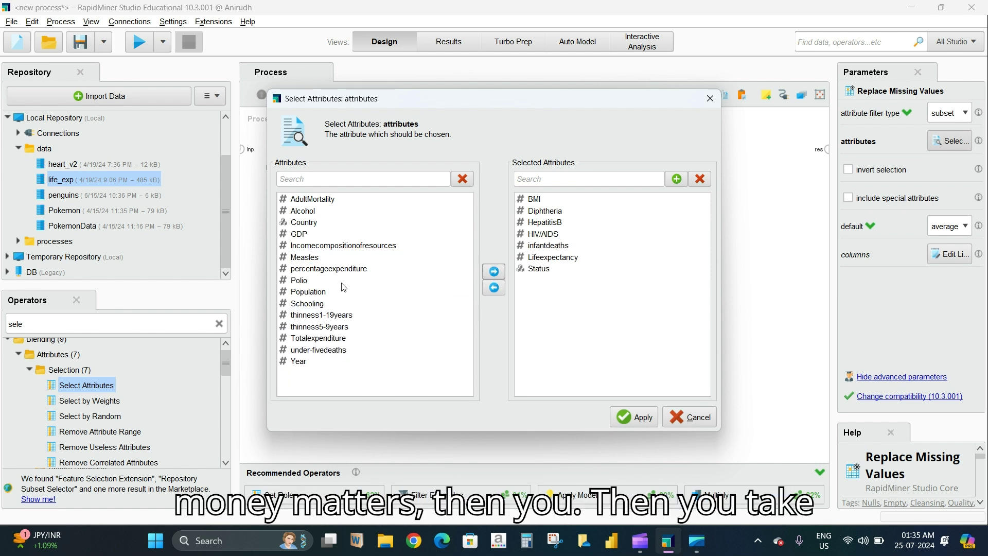
left_click(316, 280)
left_click(494, 271)
left_click(315, 260)
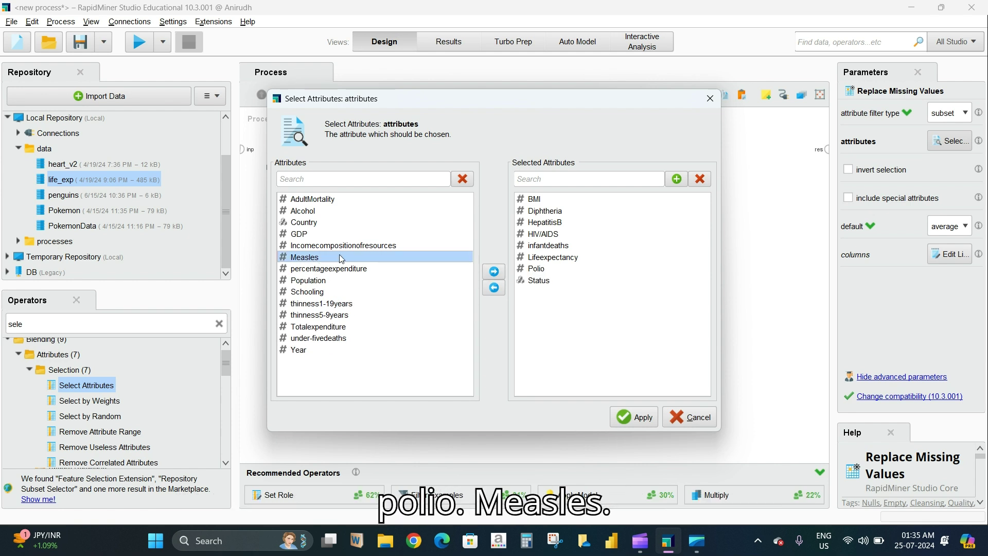
left_click(495, 273)
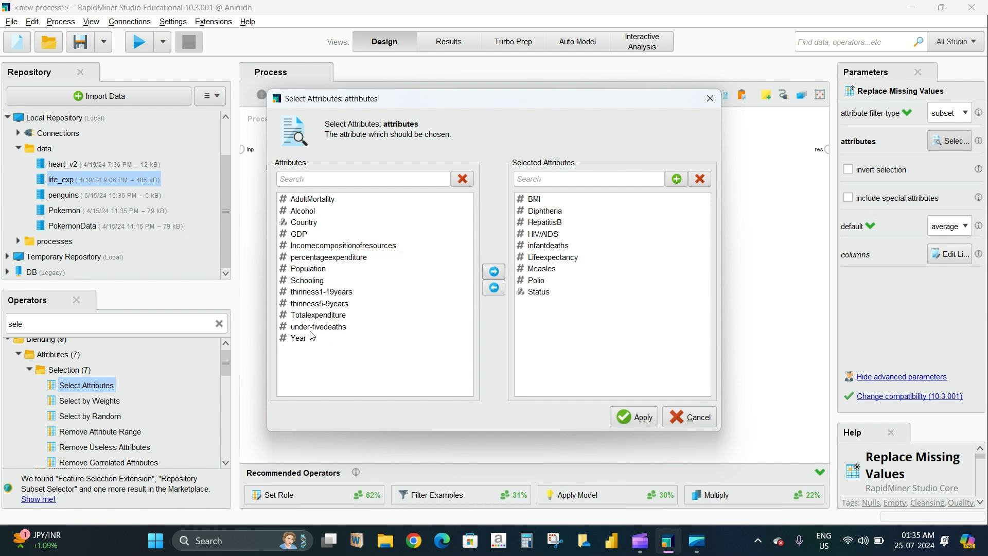
Step: Add GDP, under-fivedeaths, Totalexpenditure and AdultMortality to the selected attributes and apply the subset
left_click(299, 234)
left_click(494, 271)
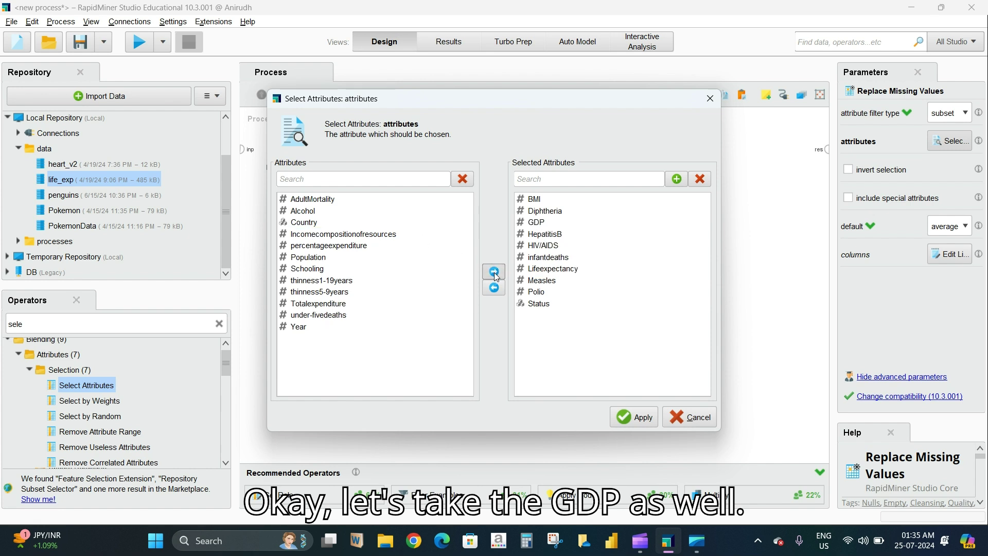
left_click(319, 315)
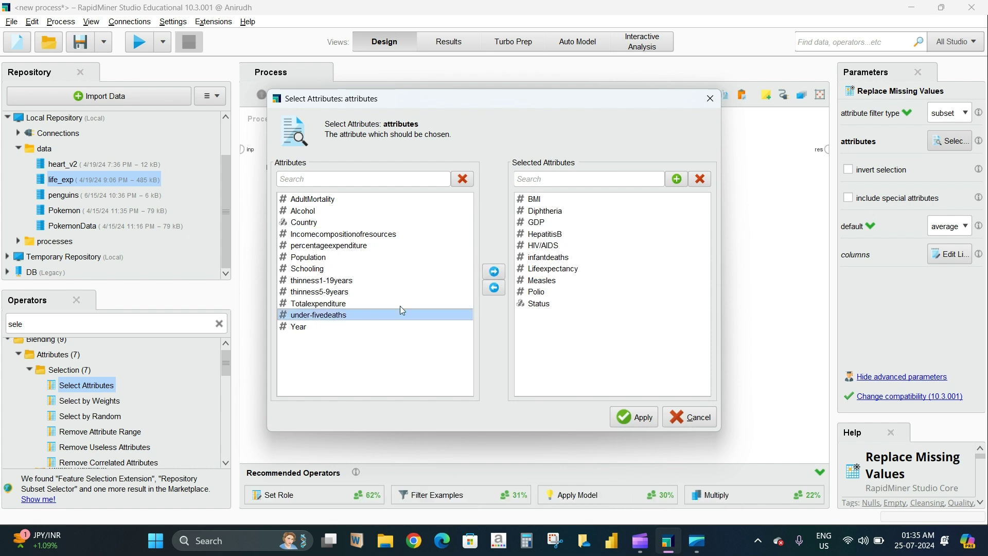
left_click(493, 271)
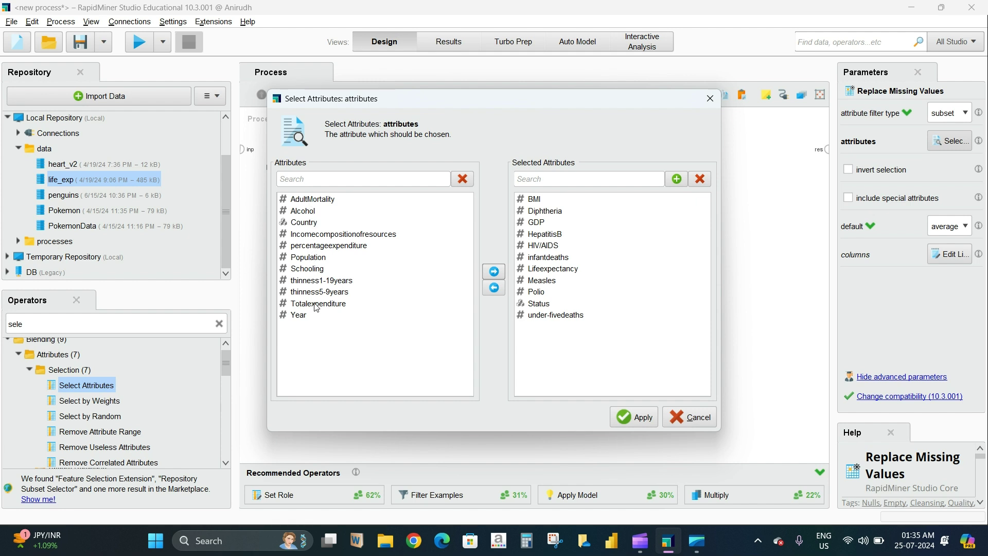
left_click(342, 304)
left_click(494, 271)
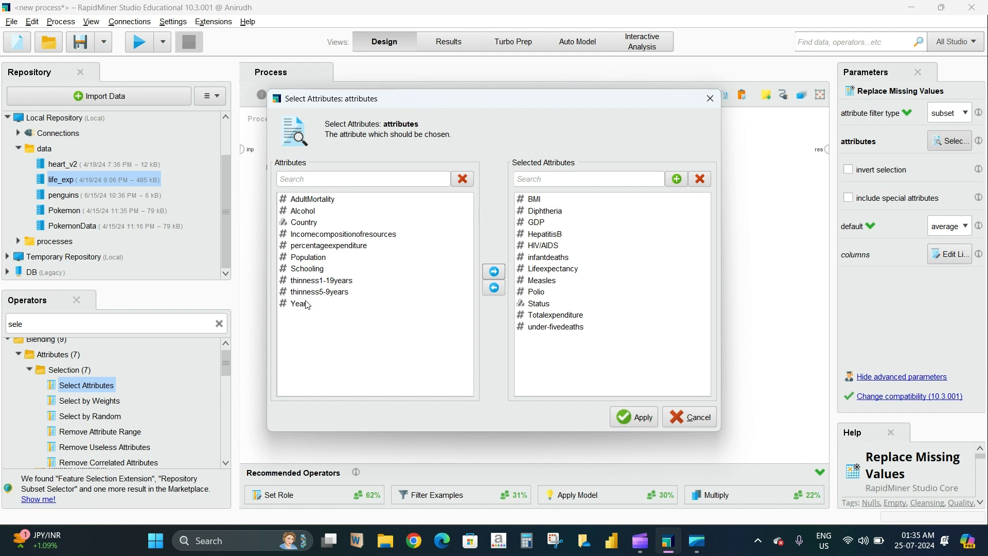
left_click(326, 203)
left_click(490, 273)
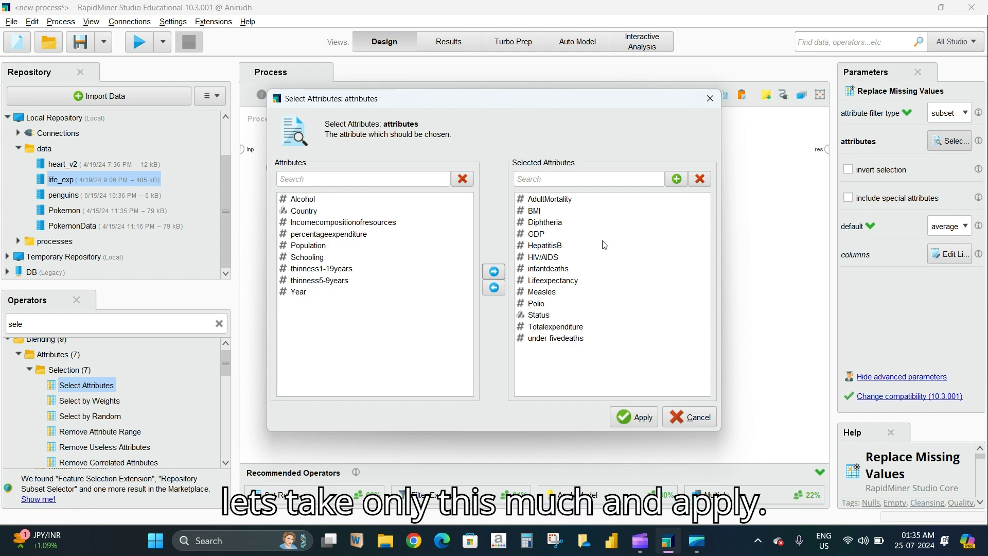
left_click(642, 420)
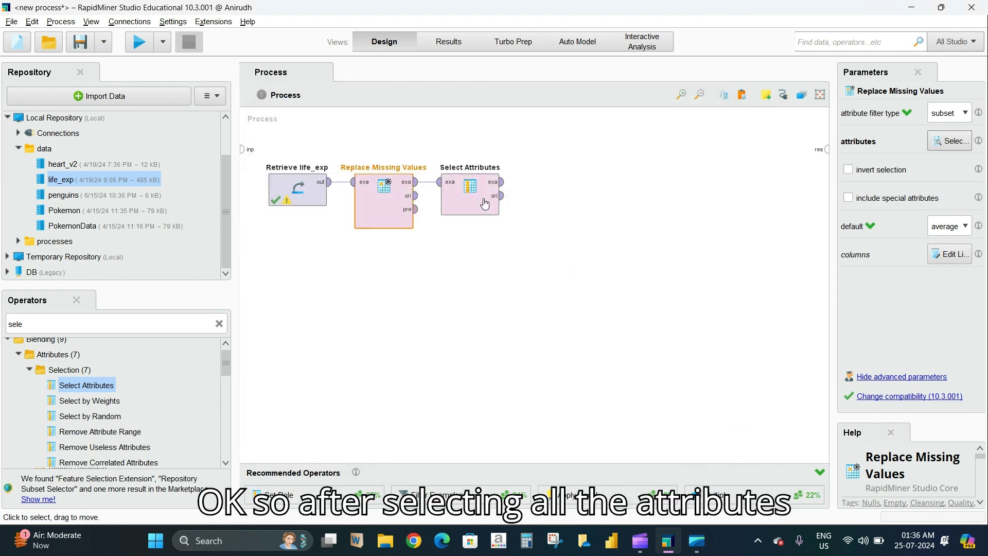
Step: Search the operators for "set role" and add Set Role after Select Attributes, connected to its example output
key("BackSpace")
key("BackSpace")
key("BackSpace")
key("BackSpace")
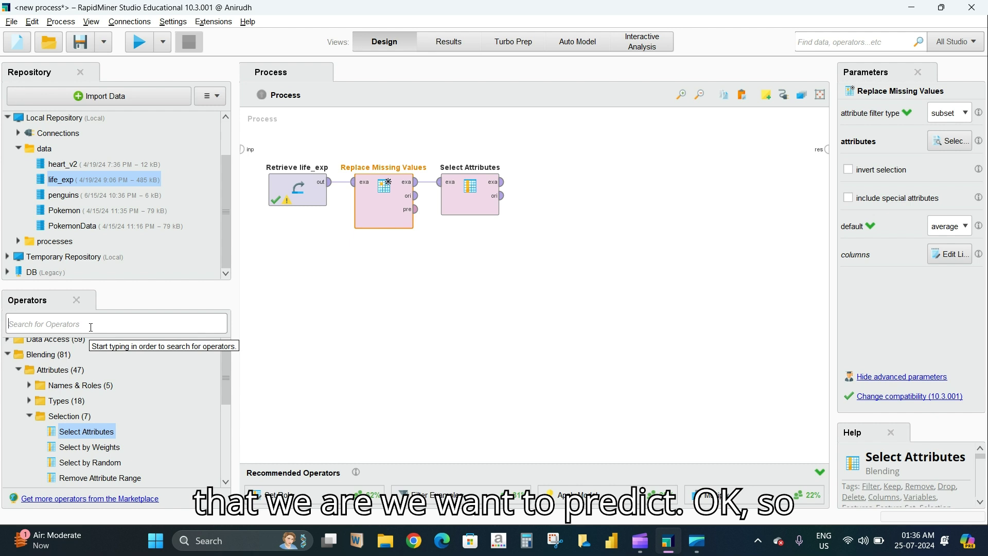
type("set role")
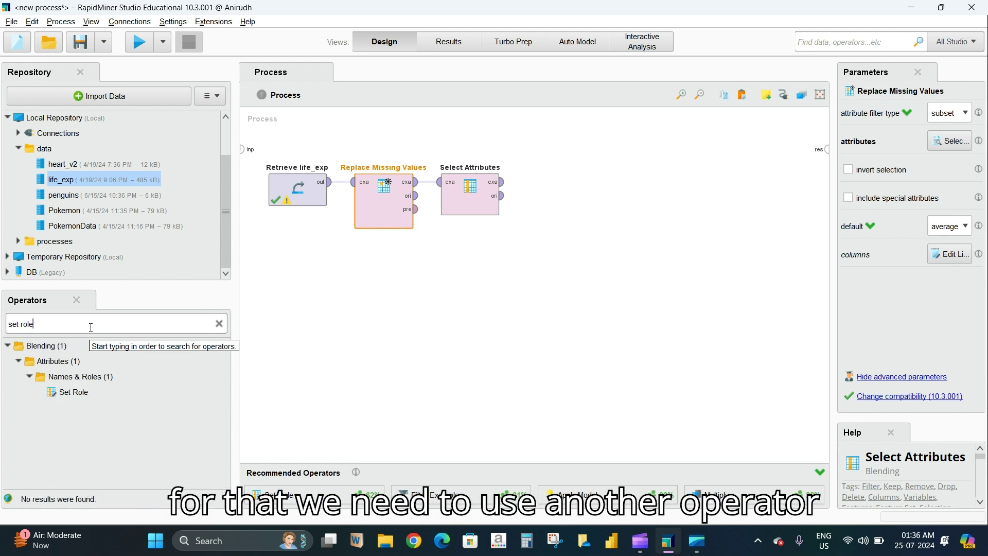
left_click_drag(72, 391, 526, 182)
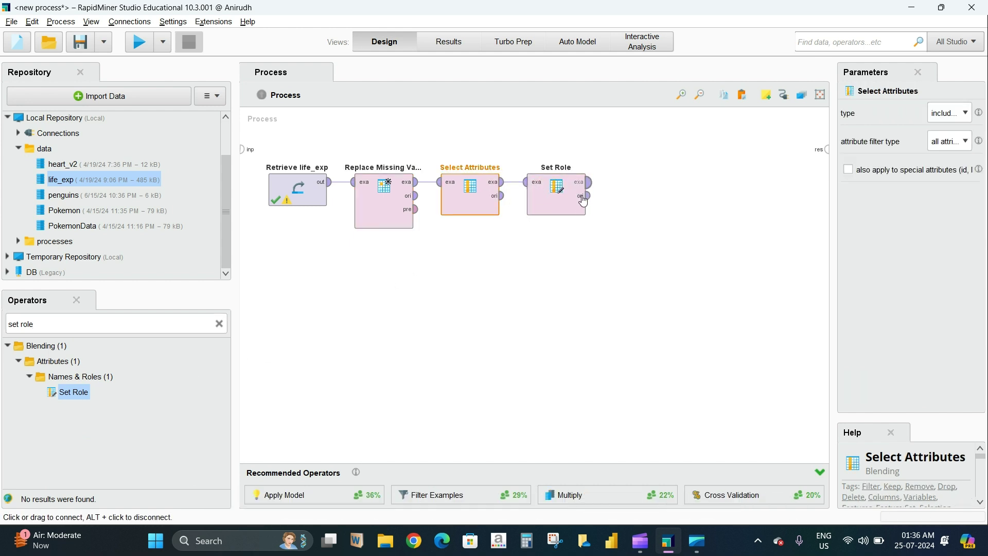
Step: Set the attribute filter type of Select Attributes to one attribute and choose Lifeexpectancy as the attribute
left_click(968, 117)
left_click(967, 130)
left_click(966, 144)
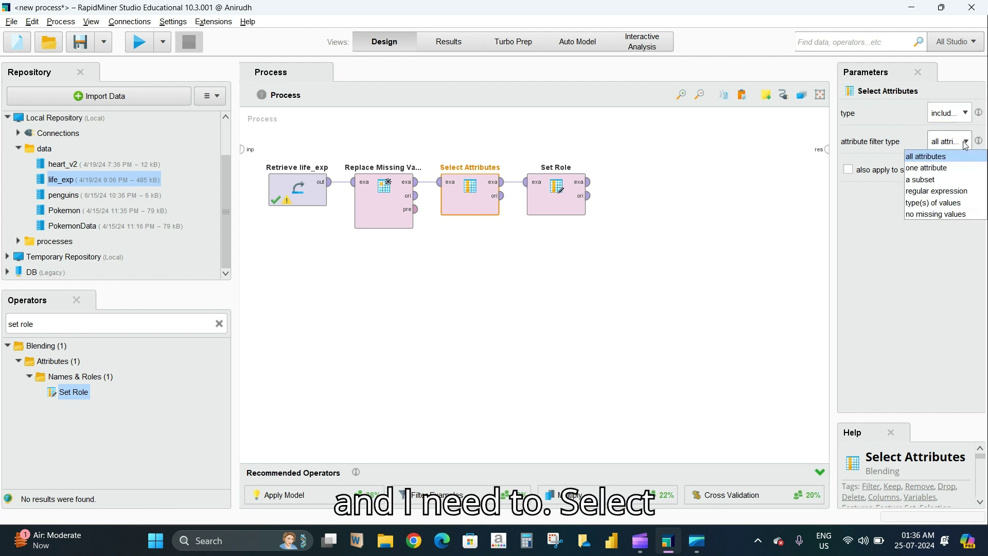
left_click(962, 168)
left_click(966, 172)
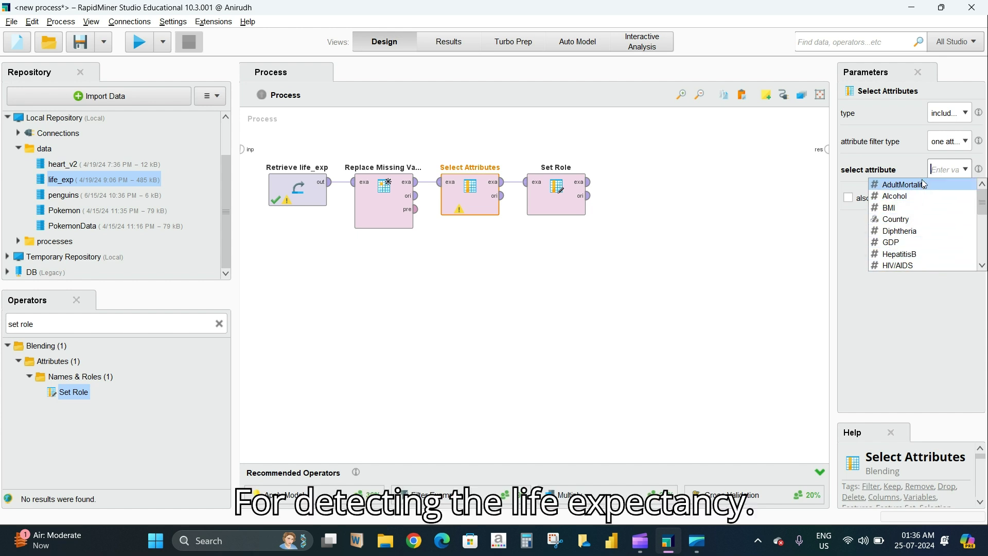
scroll(931, 260, "down", 5)
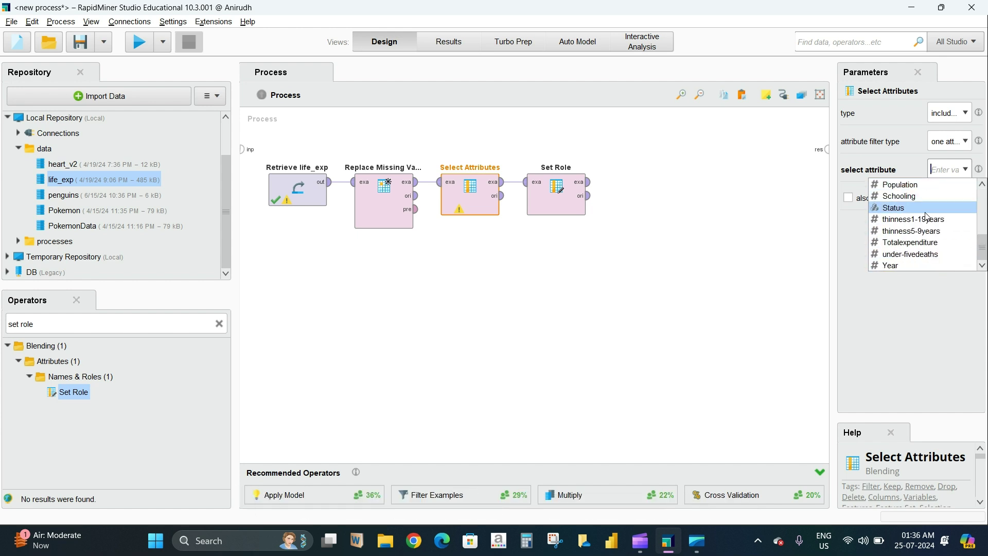
scroll(931, 262, "up", 2)
left_click(928, 212)
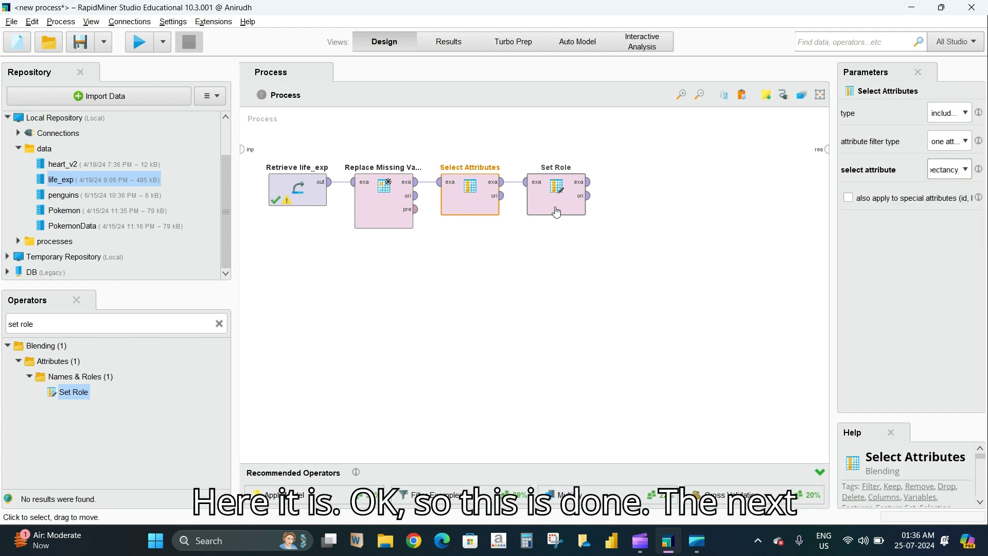
Step: Search the operators for "split", add Split Data after Set Role, and connect Set Role's example output to its input
left_click(59, 321)
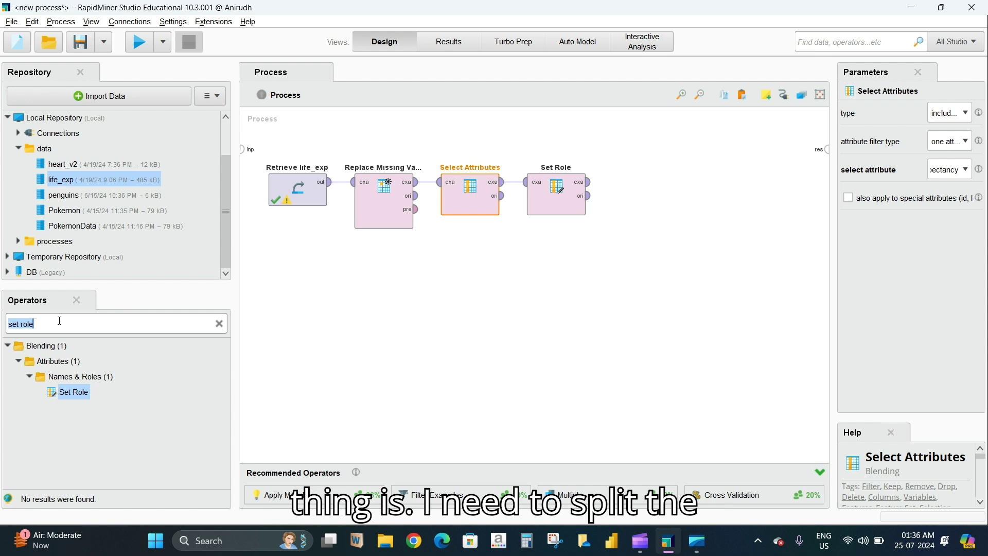
key("BackSpace")
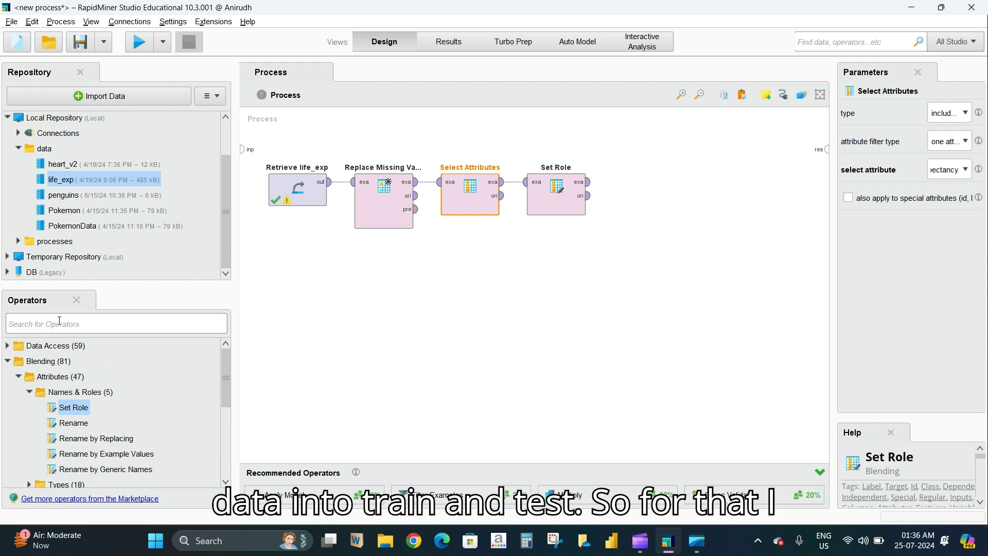
type("split")
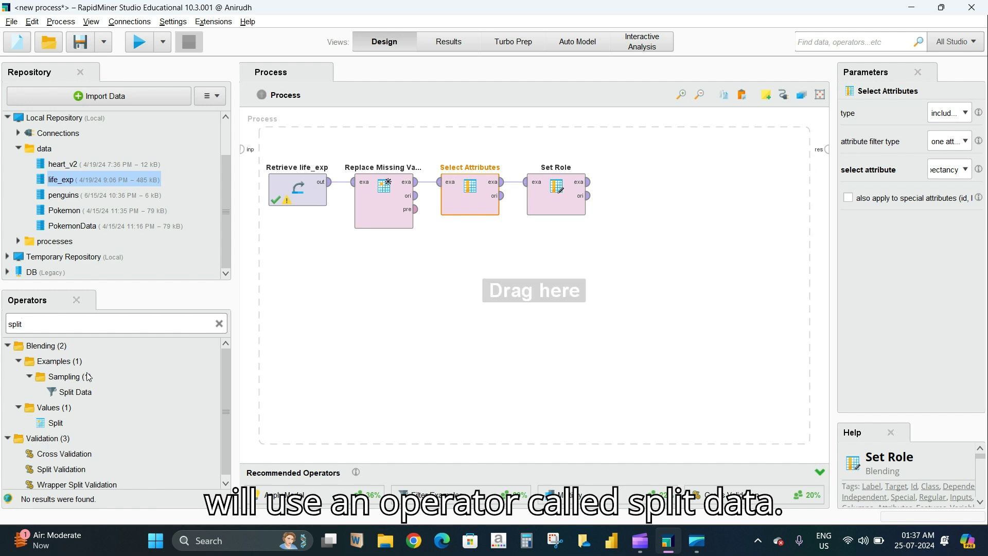
left_click_drag(75, 392, 659, 198)
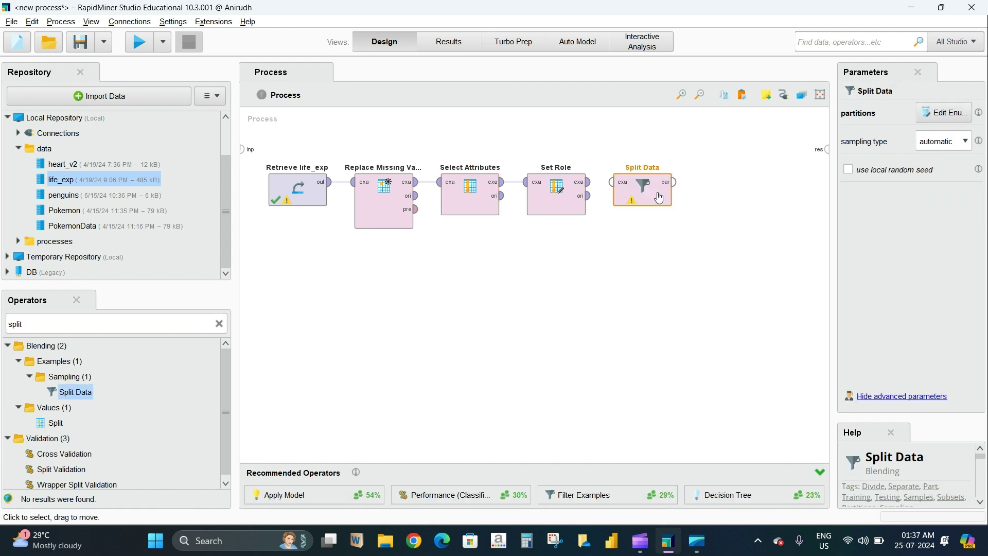
left_click(588, 182)
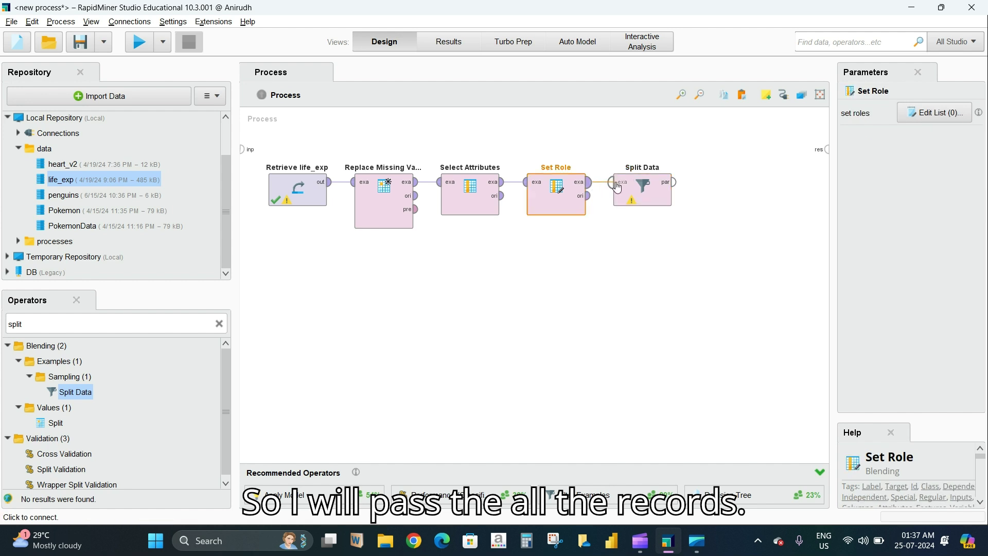
left_click(617, 186)
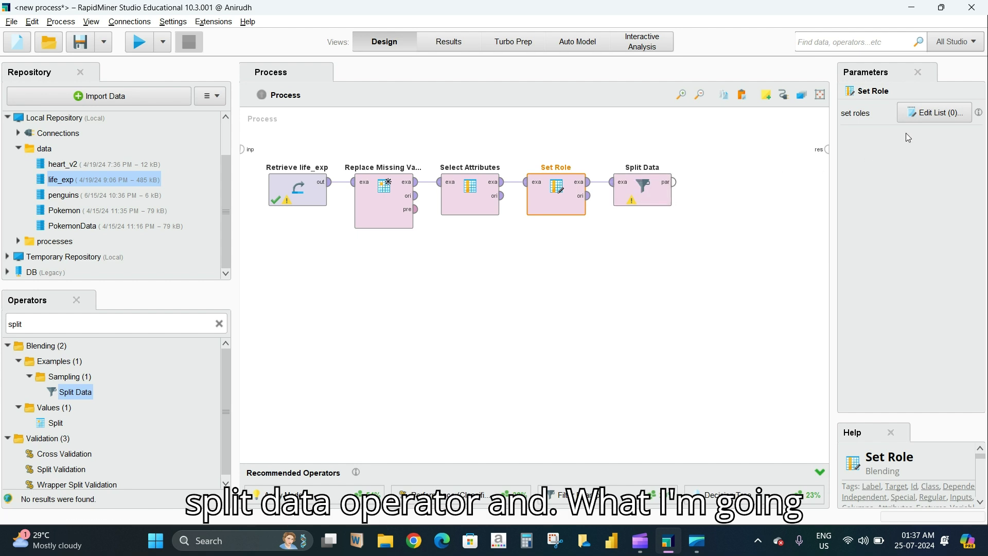
Step: Define two partitions for Split Data with ratios 0.7 and 0.3
left_click(934, 116)
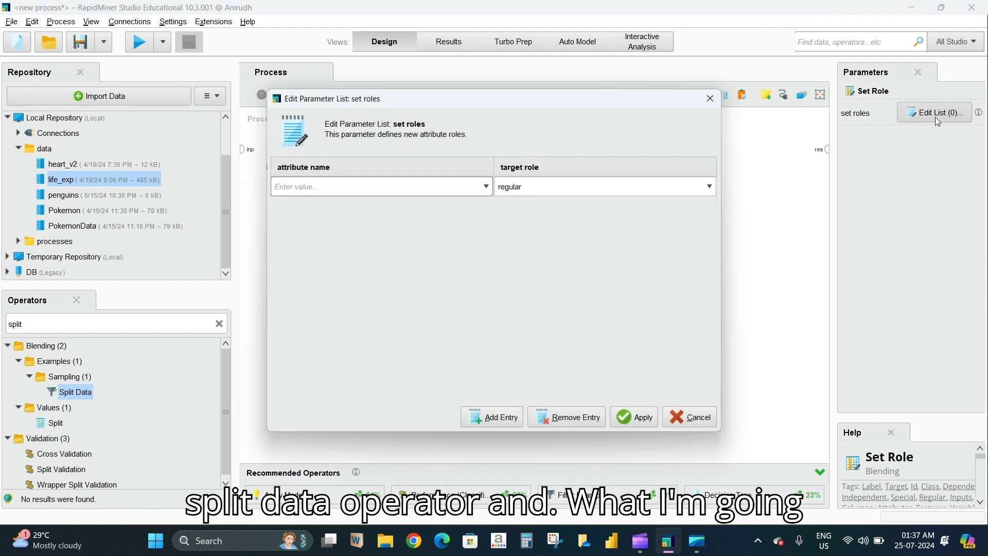
left_click(710, 98)
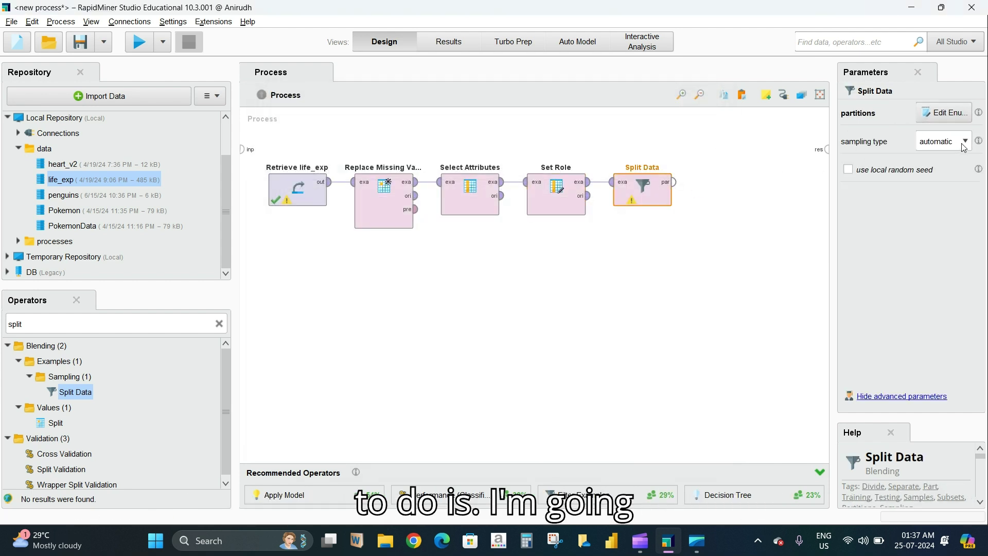
left_click(926, 117)
left_click(502, 423)
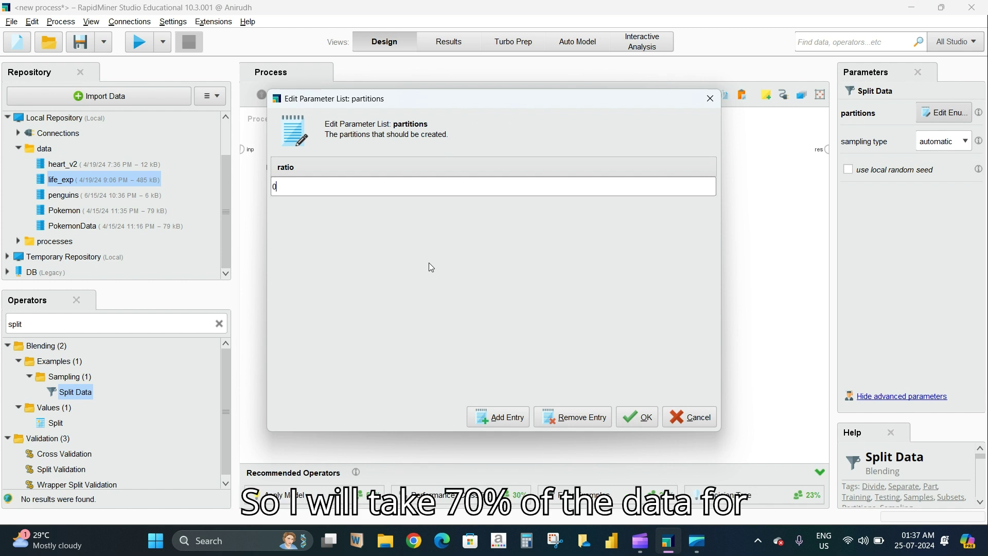
left_click(503, 416)
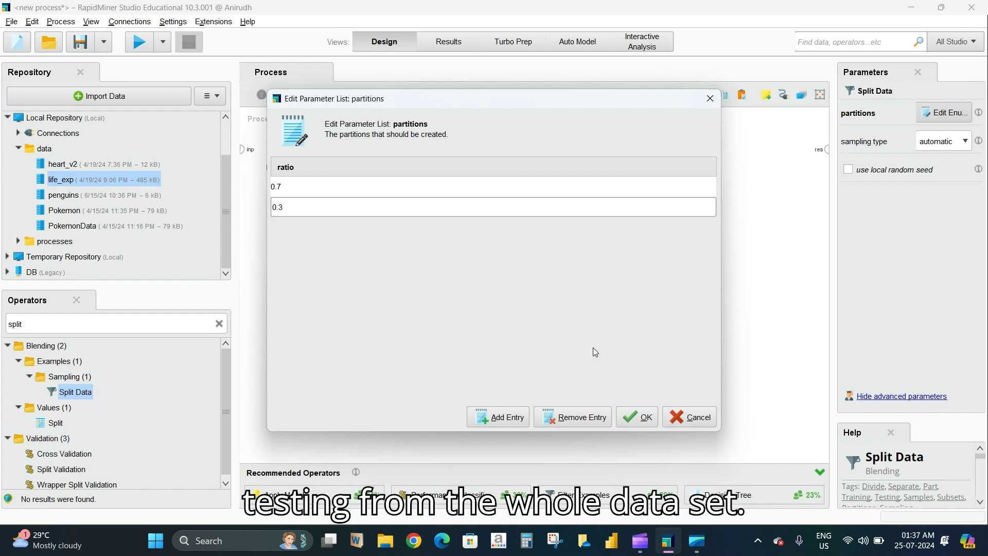
left_click(644, 422)
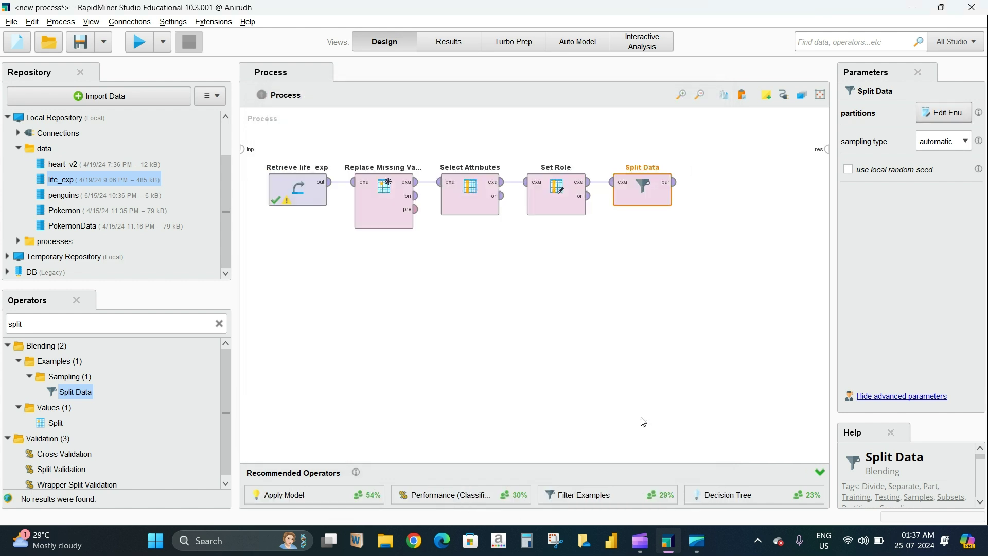
Step: Search the operators for "deep", add Deep Learning after Split Data, and connect the first partition output to its training input
double_click(81, 324)
key("BackSpace")
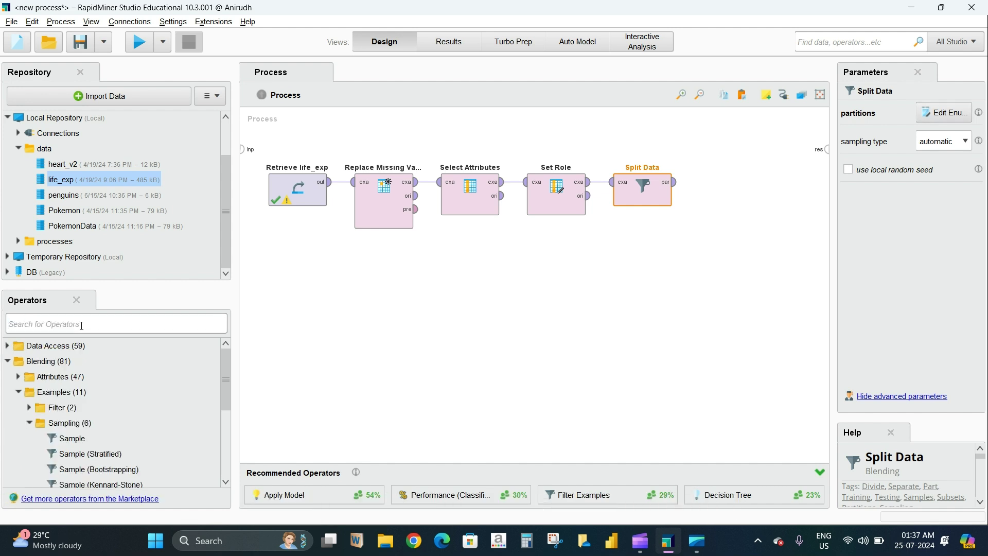
type("deep")
left_click_drag(82, 392, 689, 287)
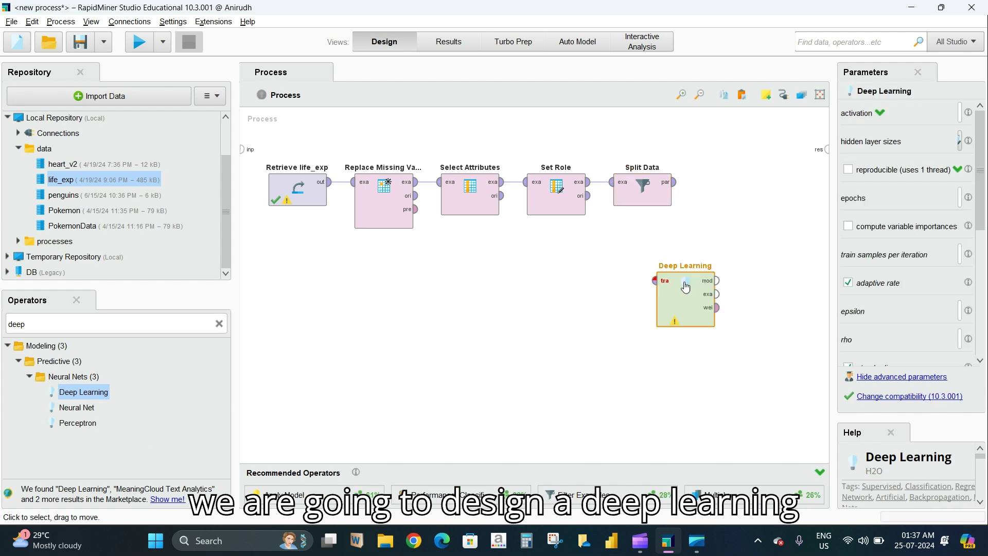
left_click_drag(673, 320, 716, 223)
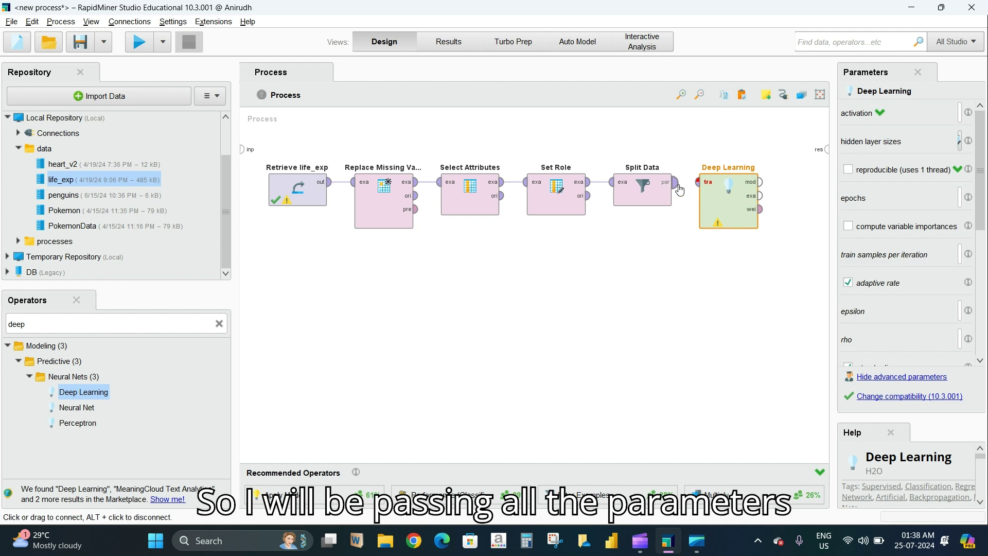
left_click_drag(676, 189, 698, 182)
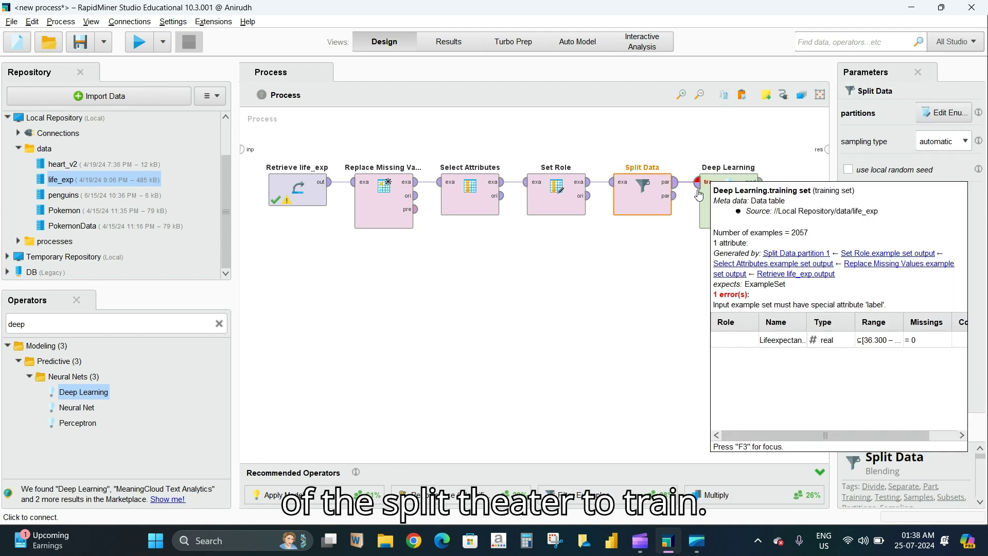
left_click_drag(726, 215, 737, 192)
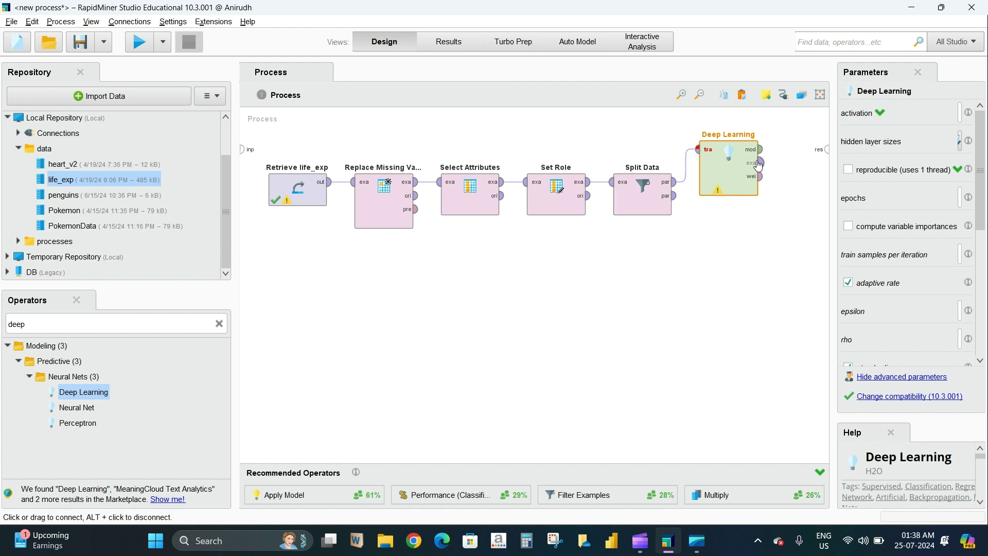
Step: Check the problem reported on Deep Learning and assign the target role label to Lifeexpectancy in the Set Role operator
left_click(719, 191)
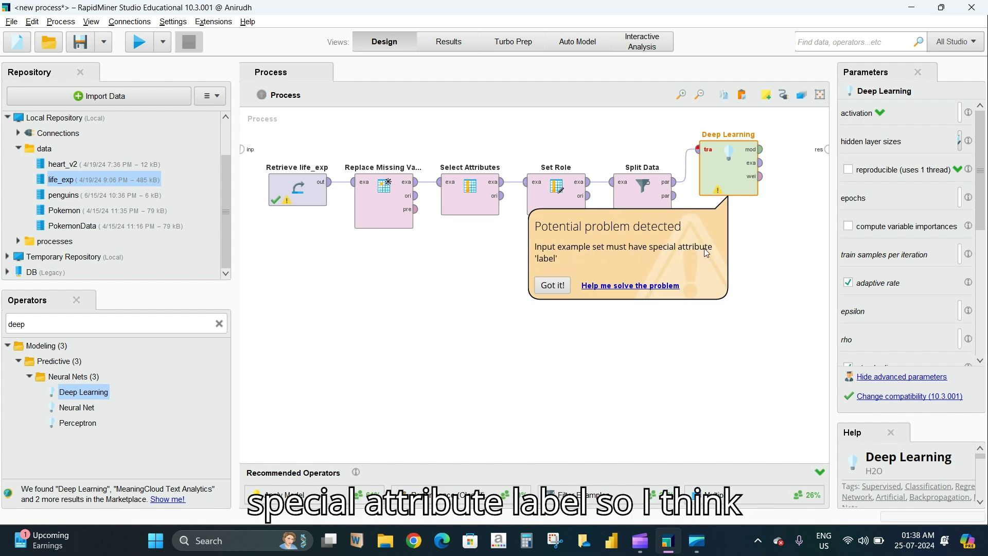
left_click(564, 287)
left_click(656, 208)
left_click(565, 204)
left_click(923, 116)
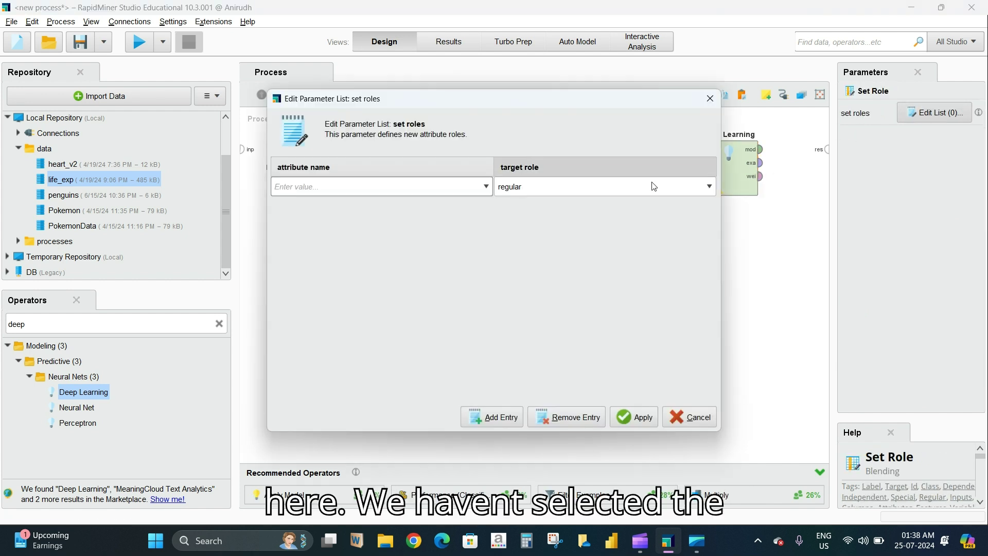
left_click(487, 187)
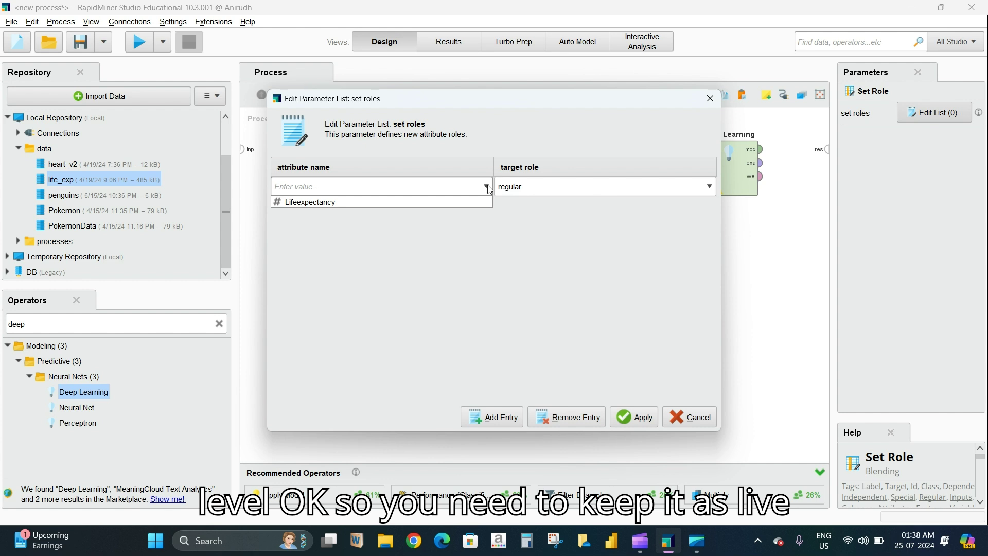
left_click(463, 201)
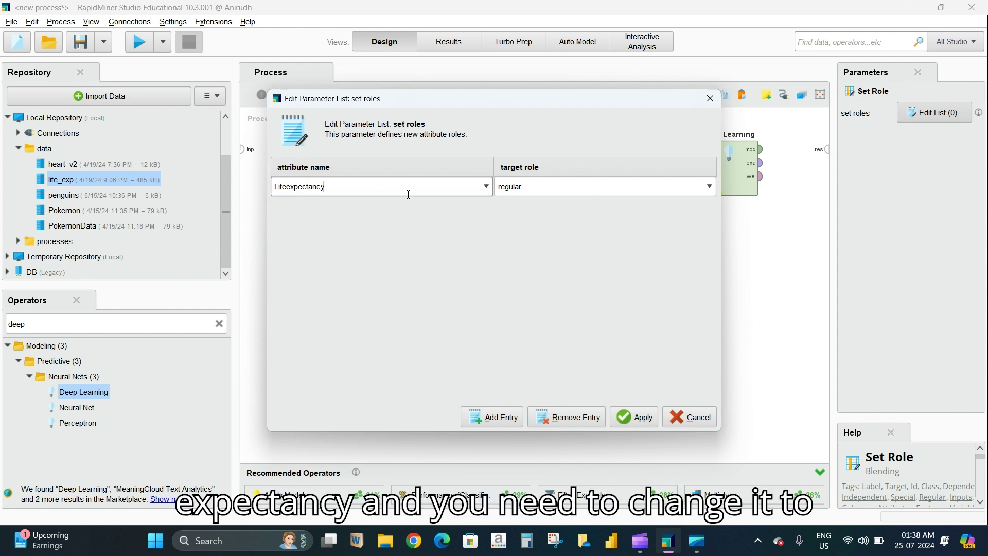
left_click(696, 194)
scroll(650, 242, "down", 2)
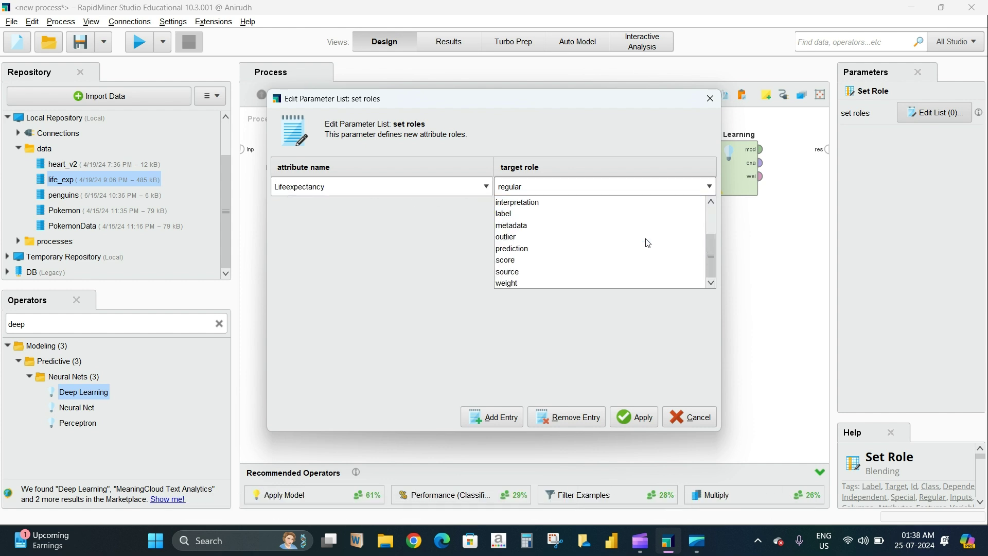
left_click(564, 217)
left_click(637, 418)
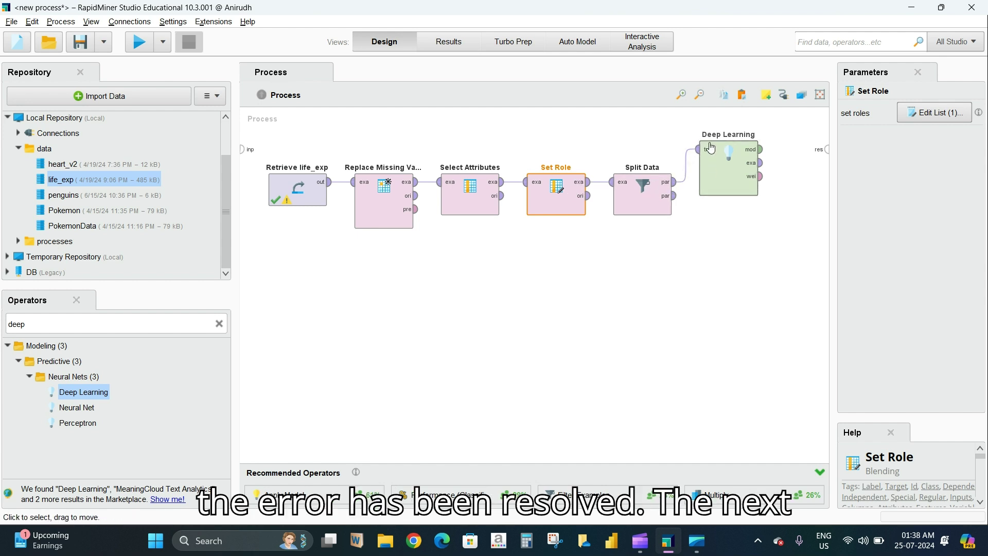
Step: Search the operators for "performance" and add Performance (Regression) to the process below Deep Learning
left_click(95, 324)
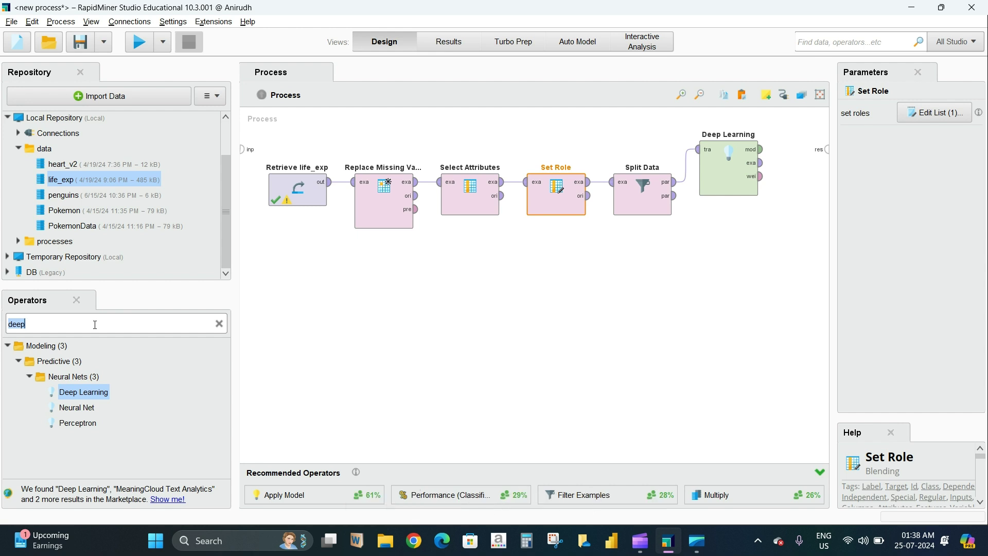
key("BackSpace")
type("performance")
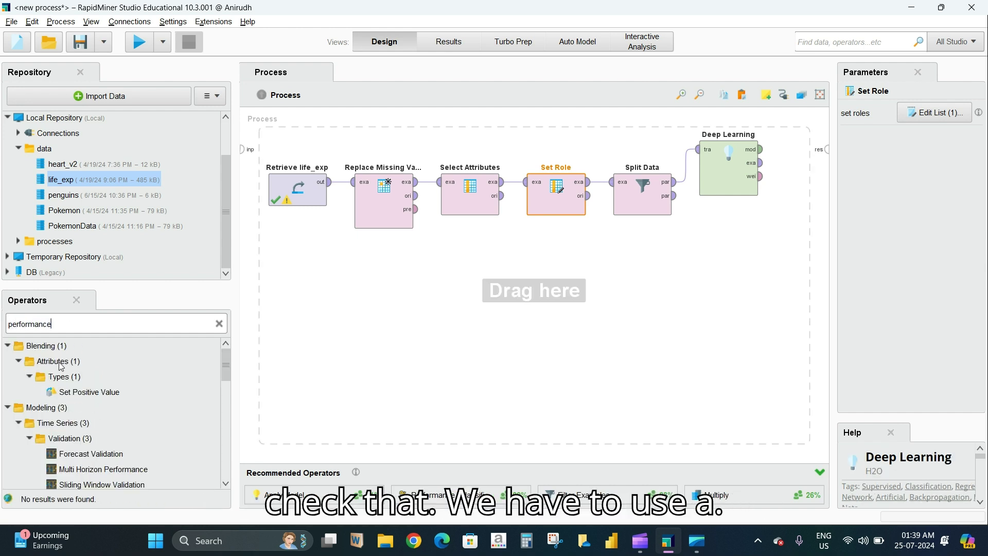
scroll(110, 419, "down", 5)
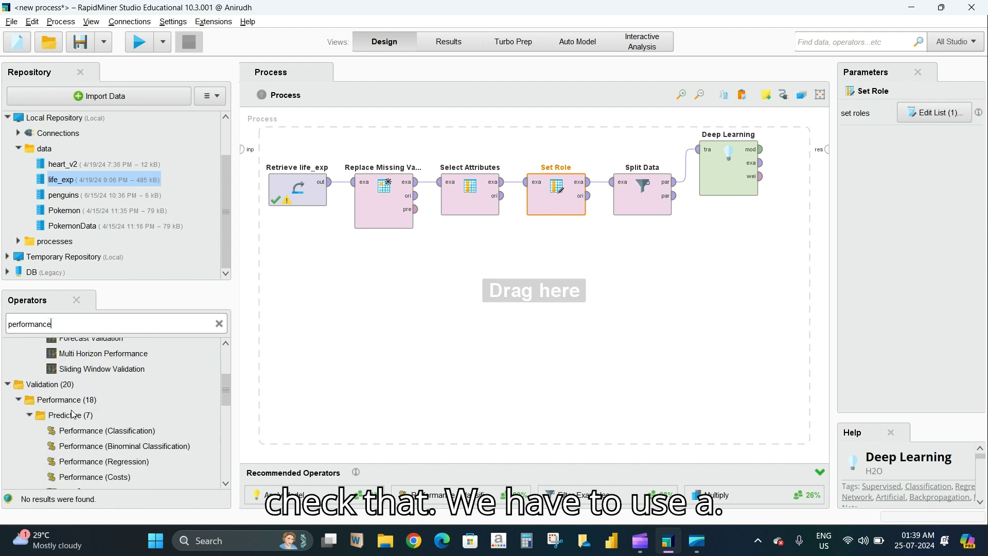
left_click(20, 381)
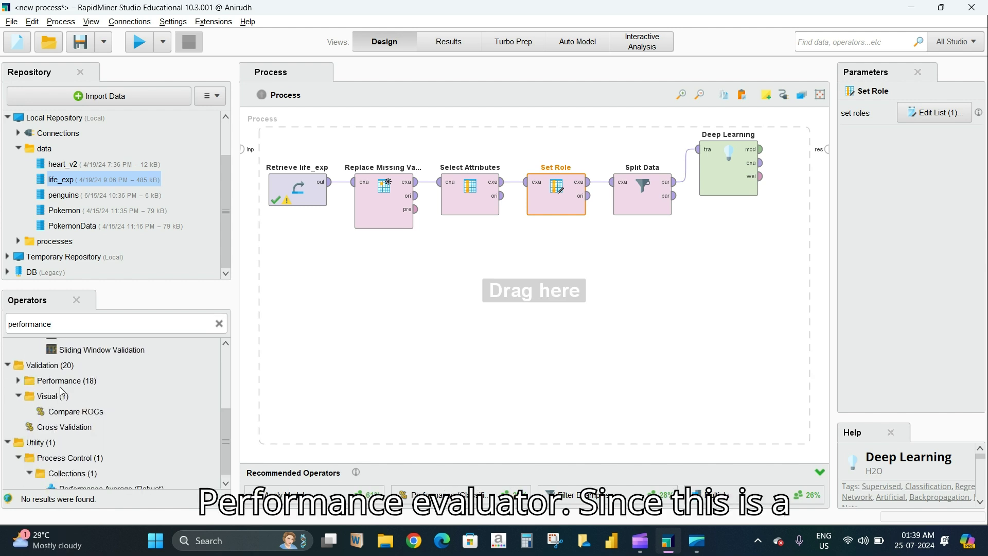
left_click(19, 381)
left_click_drag(124, 408, 136, 414)
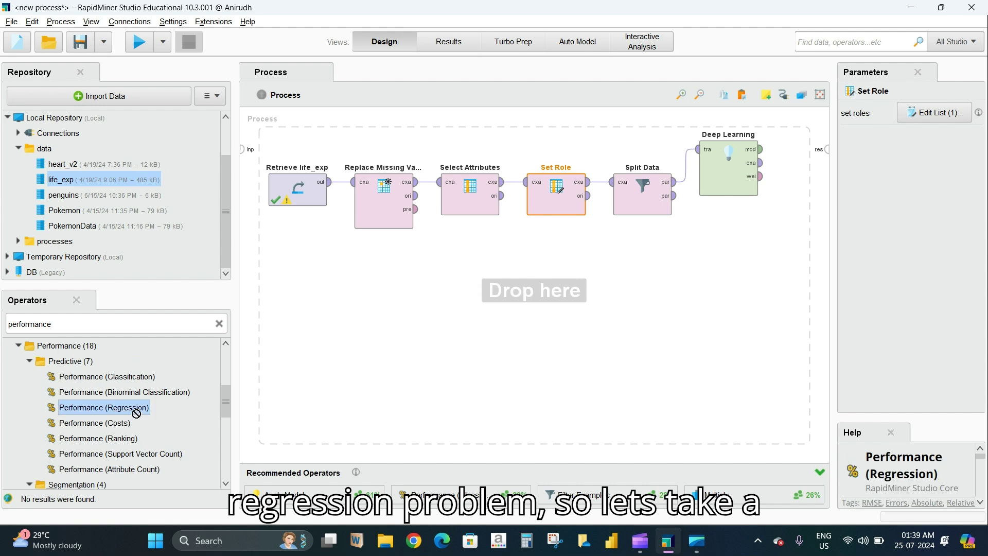
left_click_drag(662, 308, 718, 313)
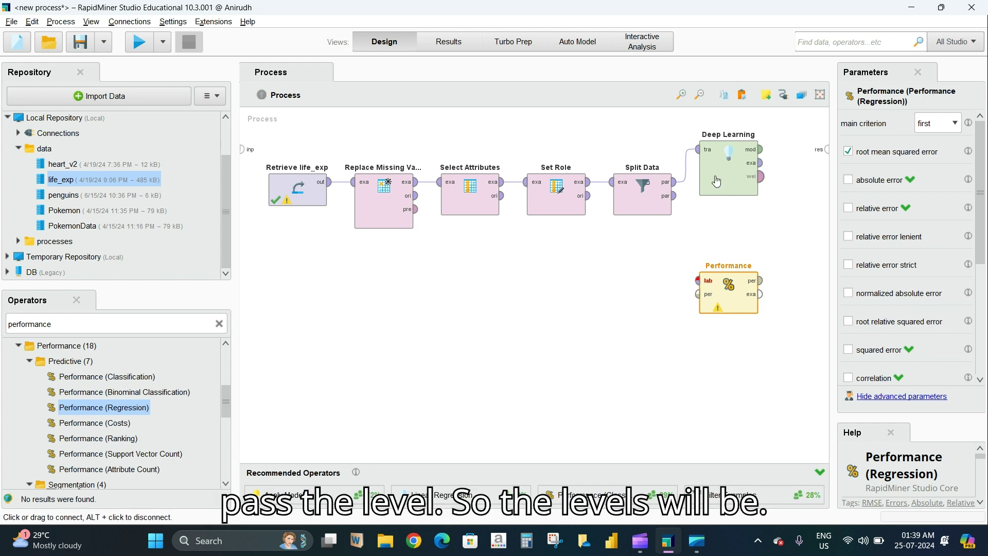
left_click(760, 149)
left_click(827, 150)
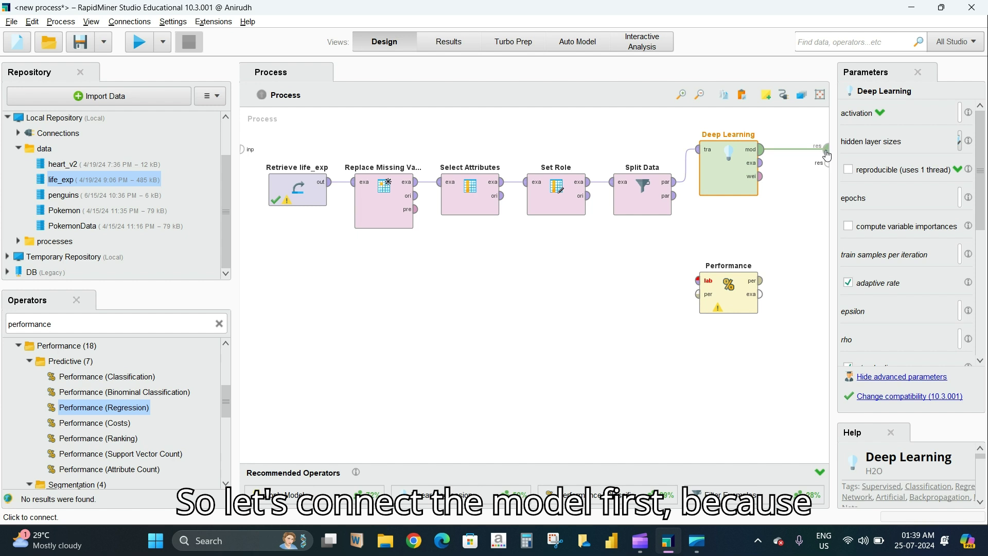
left_click(795, 151)
Step: Add the recommended Apply Model operator below Deep Learning, moving Performance further down to make room
left_click(728, 298)
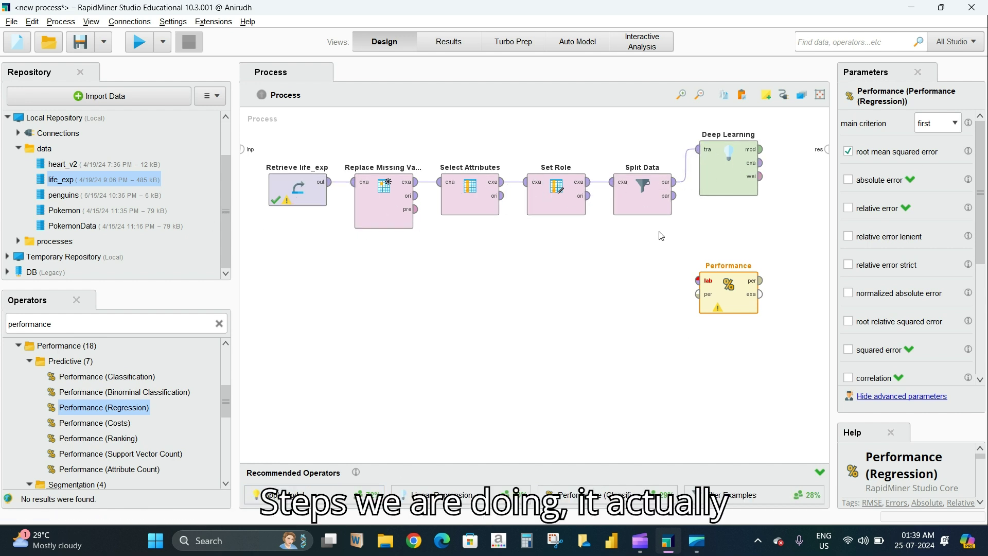
left_click_drag(288, 493, 444, 308)
left_click_drag(725, 304, 682, 401)
left_click_drag(434, 329, 735, 296)
Step: Connect Deep Learning's model output and Split Data's second partition to Apply Model's model and unlabelled data inputs
left_click(761, 149)
left_click(698, 281)
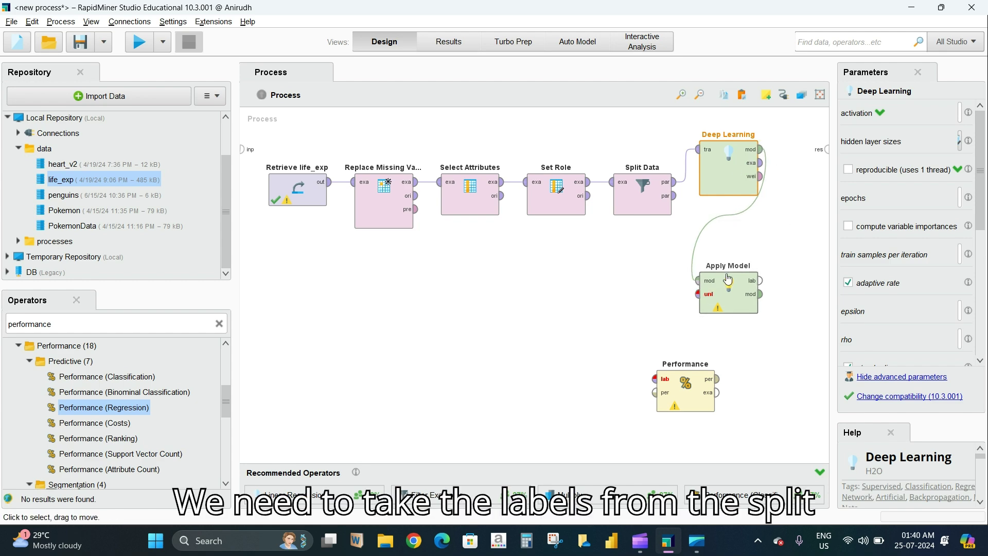
left_click_drag(674, 197, 698, 294)
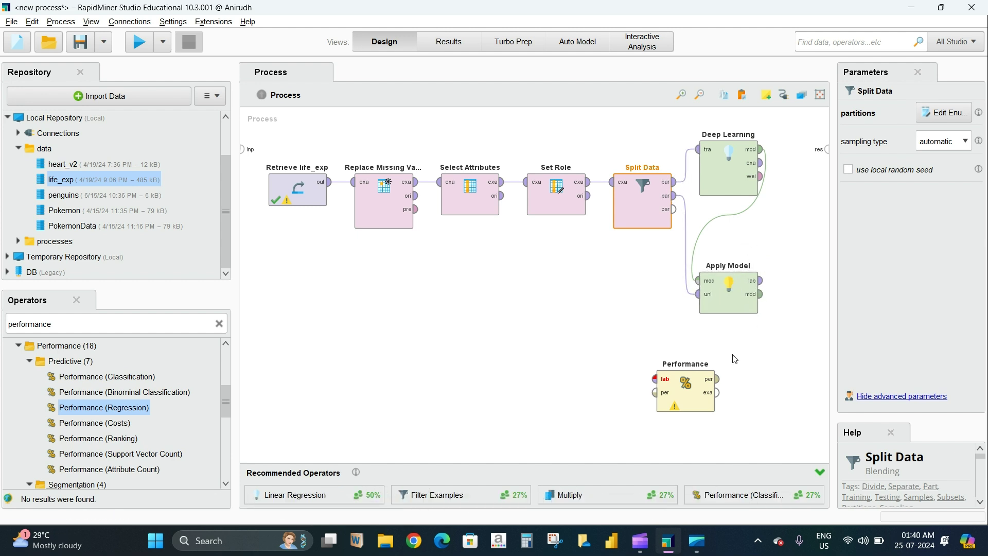
Step: Align Performance under Apply Model and feed it Apply Model's labelled data and Split Data's third partition output
left_click(760, 280)
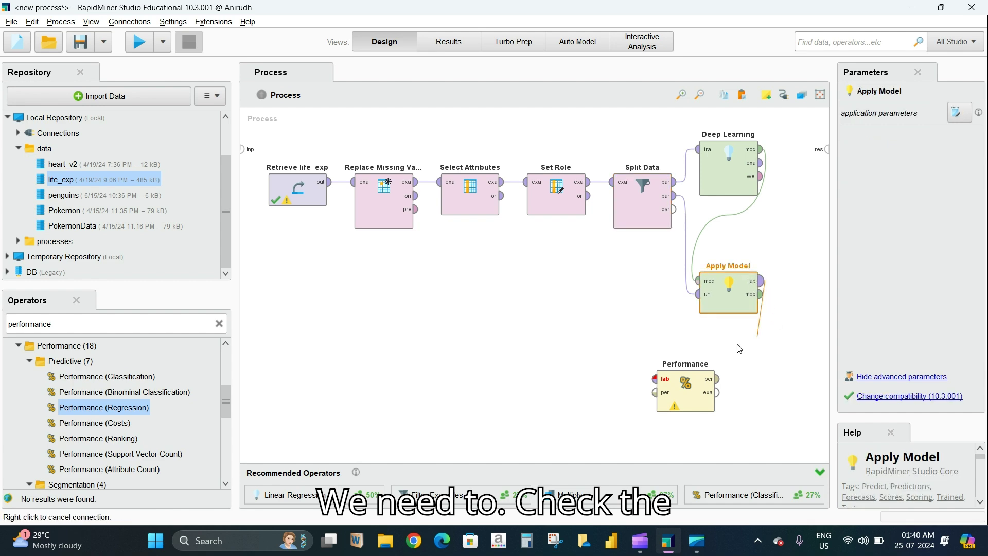
left_click(655, 379)
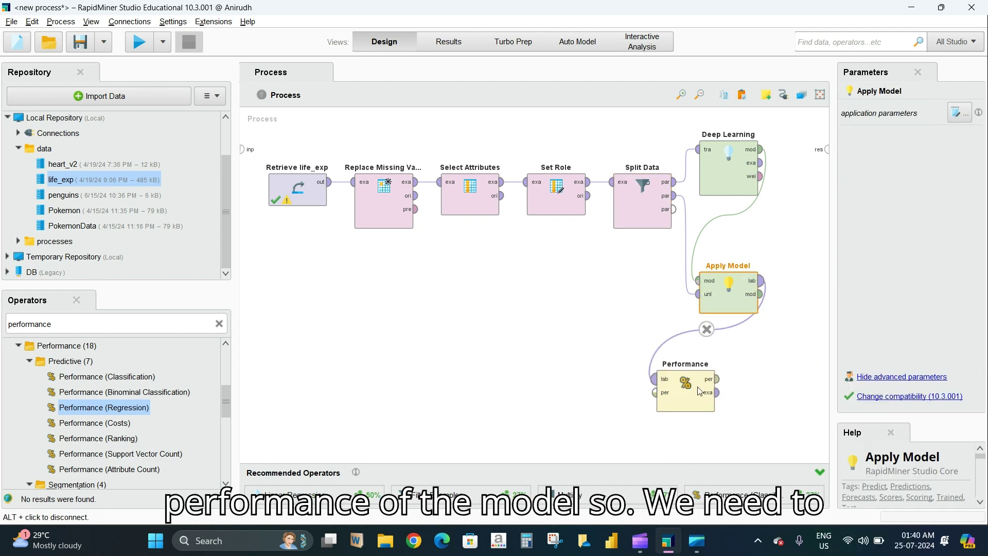
left_click(669, 398)
left_click_drag(669, 398, 712, 398)
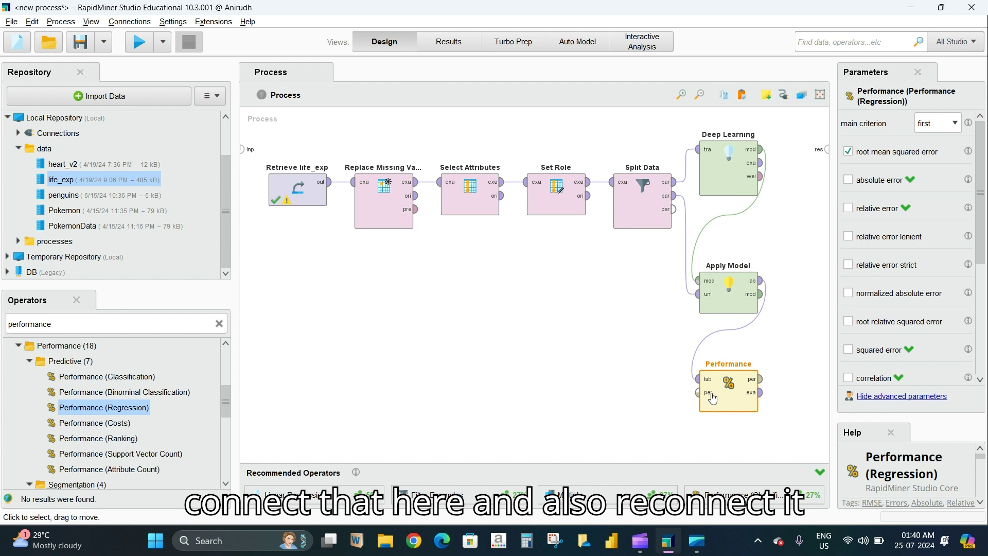
left_click(674, 209)
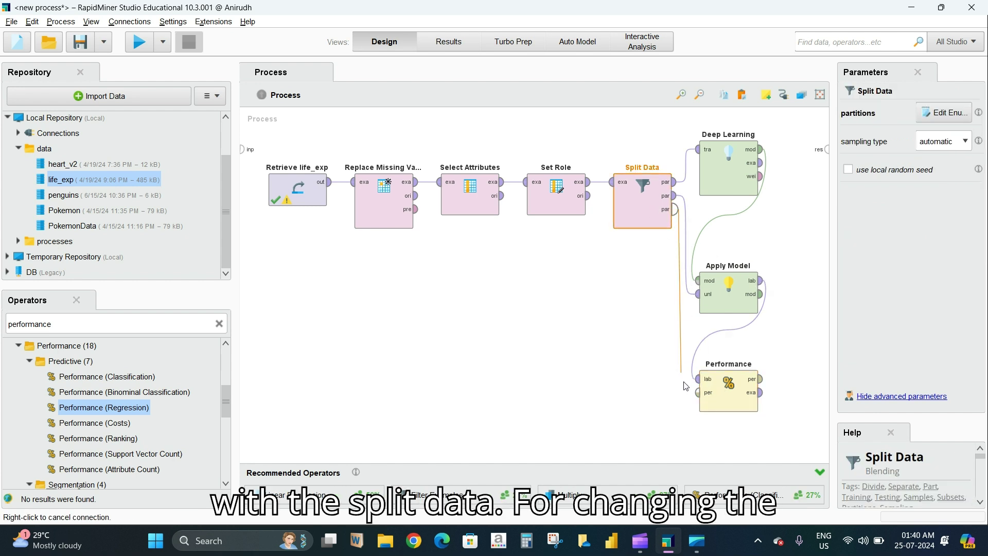
left_click(697, 393)
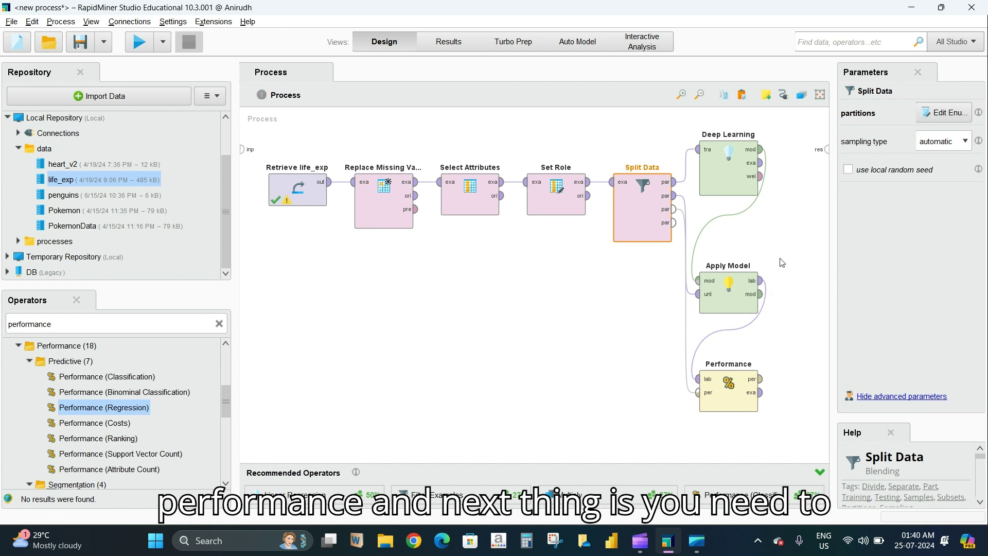
Step: Connect Apply Model's model output and Performance's performance output to the process results
left_click(760, 294)
left_click(827, 150)
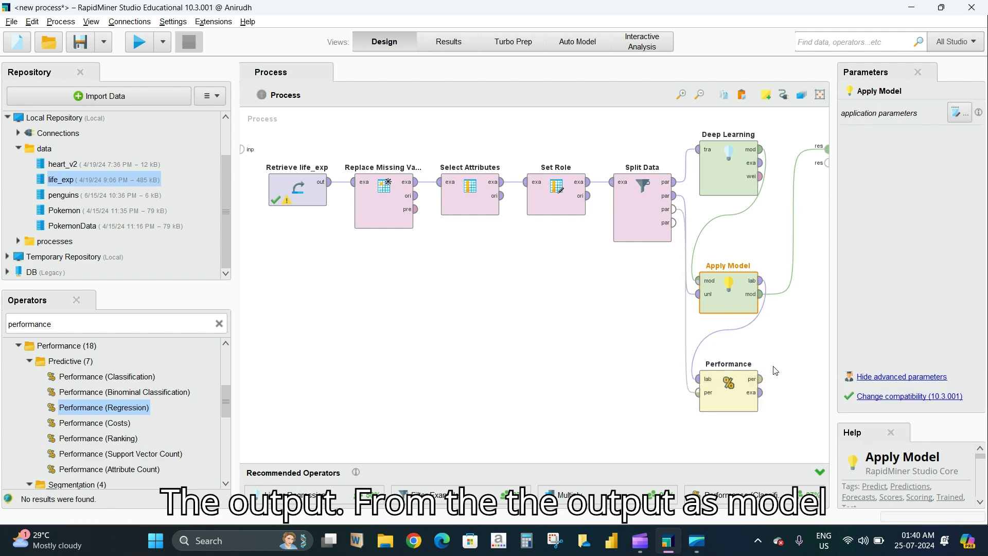
left_click(760, 378)
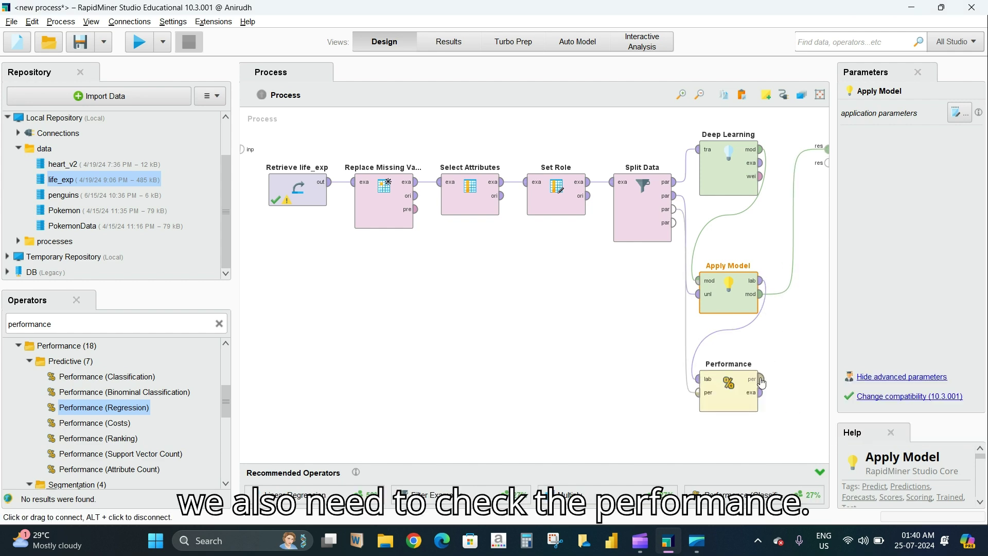
left_click(826, 162)
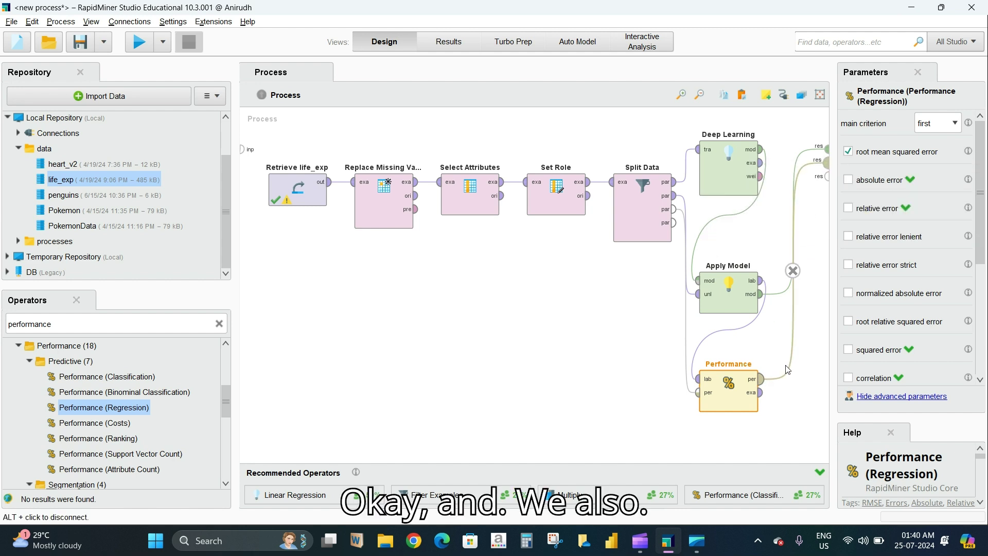
Step: Connect the example set outputs of Deep Learning and Performance to the next two process results
left_click(760, 163)
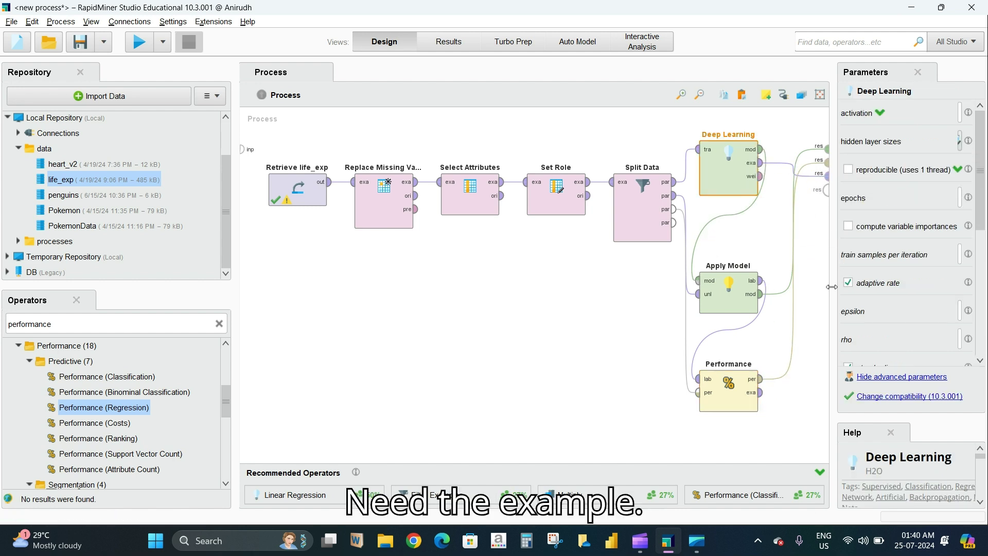
left_click(819, 163)
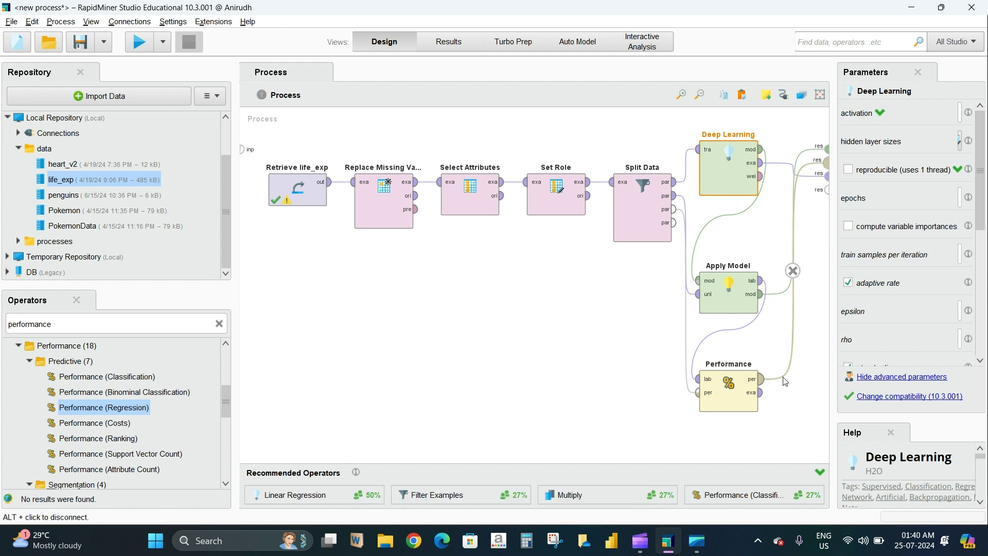
left_click(760, 392)
left_click(825, 190)
left_click(826, 192)
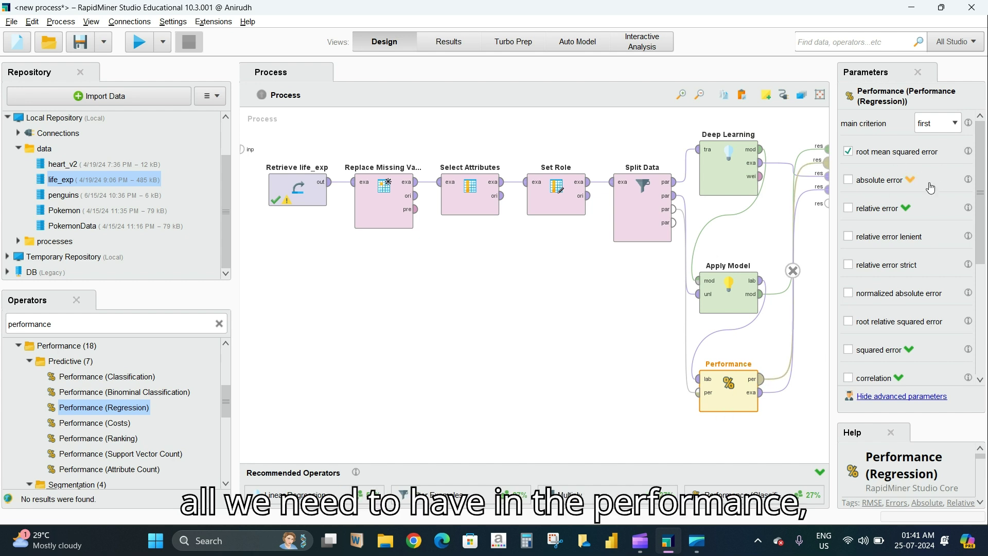
Step: Enable the correlation and squared correlation criteria for the Performance operator
scroll(921, 264, "down", 5)
left_click(849, 206)
left_click(849, 234)
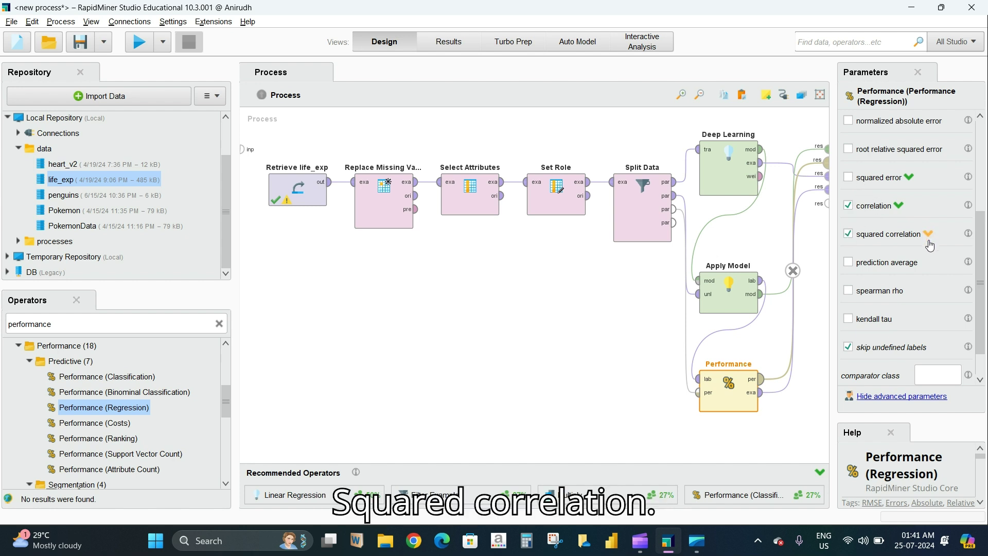
scroll(907, 299, "down", 1)
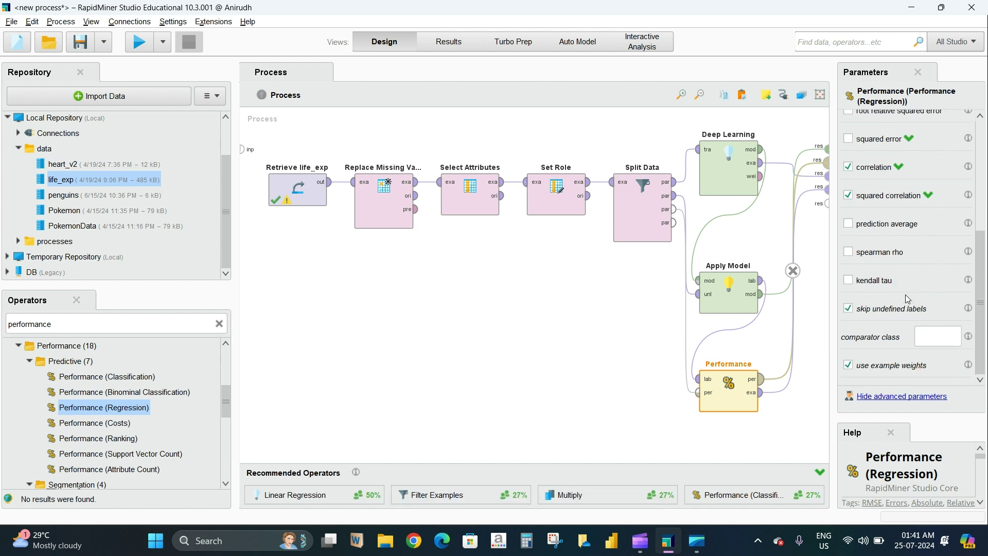
scroll(906, 294, "up", 5)
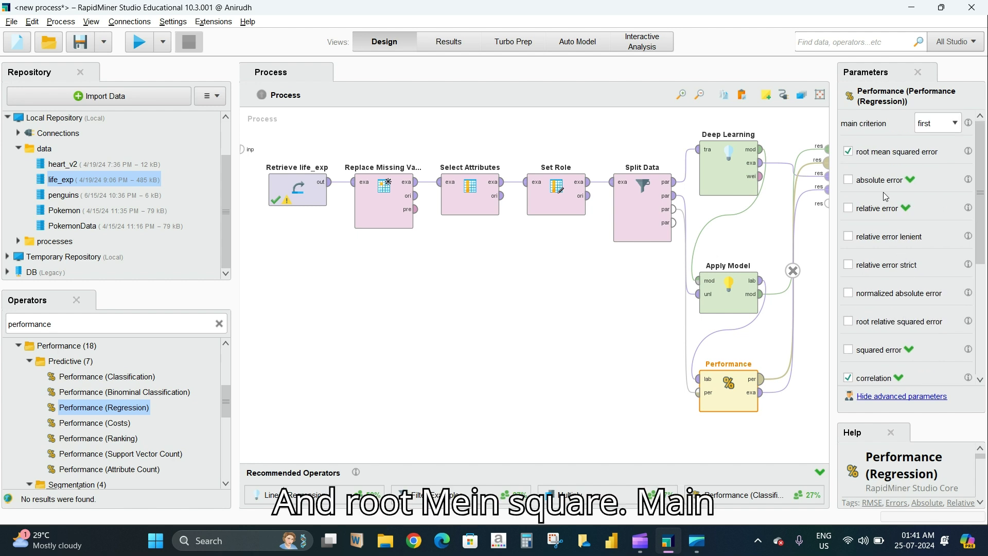
Step: Set the Performance operator's main criterion to correlation and try to run the process
left_click(955, 126)
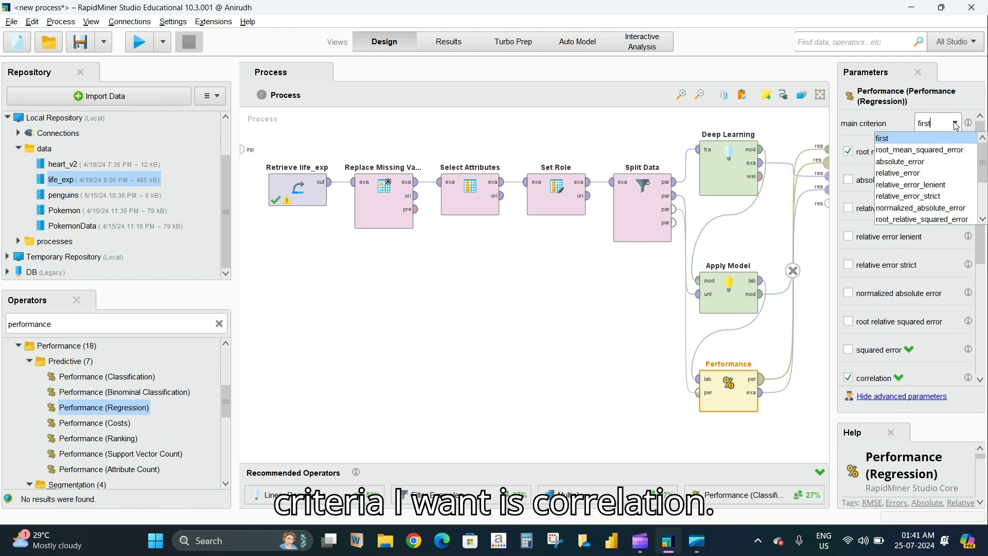
scroll(932, 210, "down", 2)
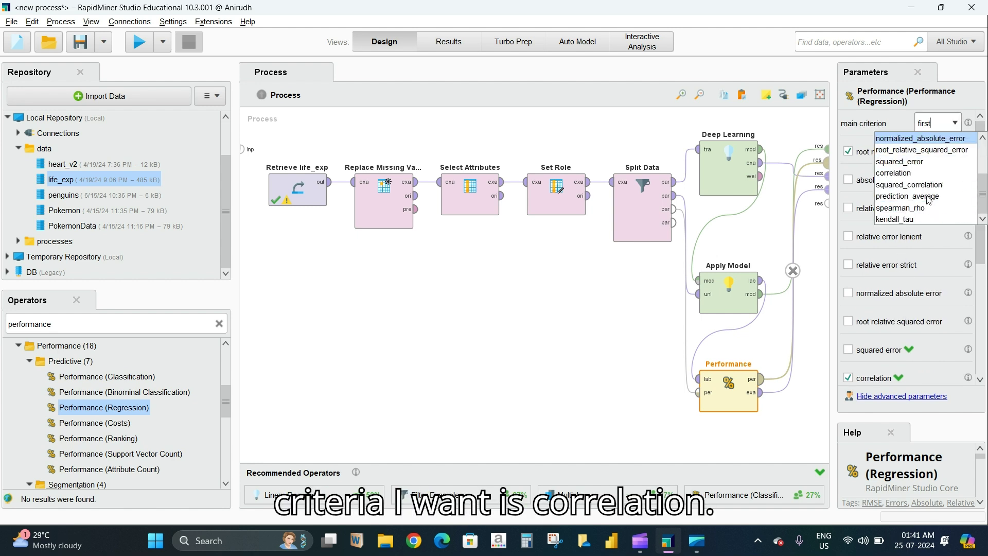
left_click(929, 173)
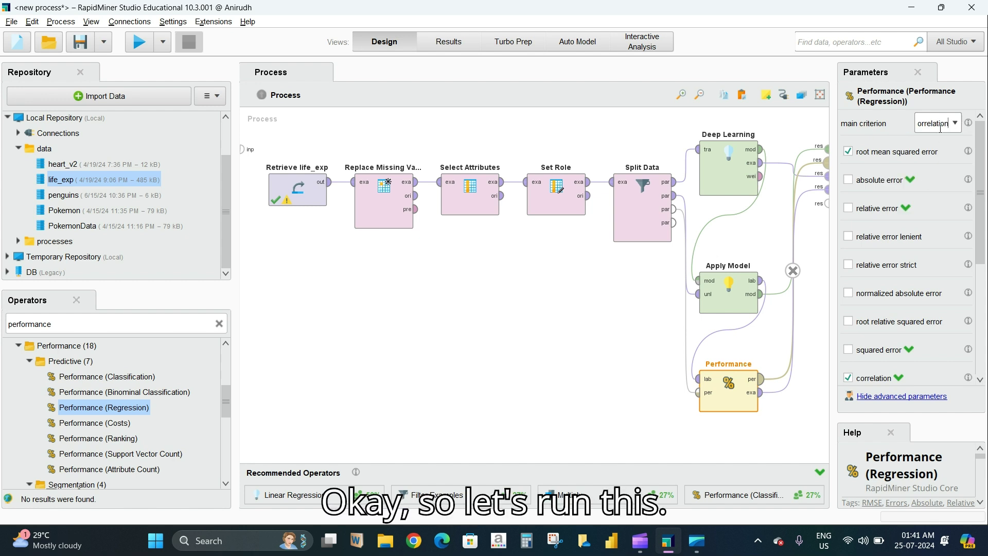
left_click(139, 42)
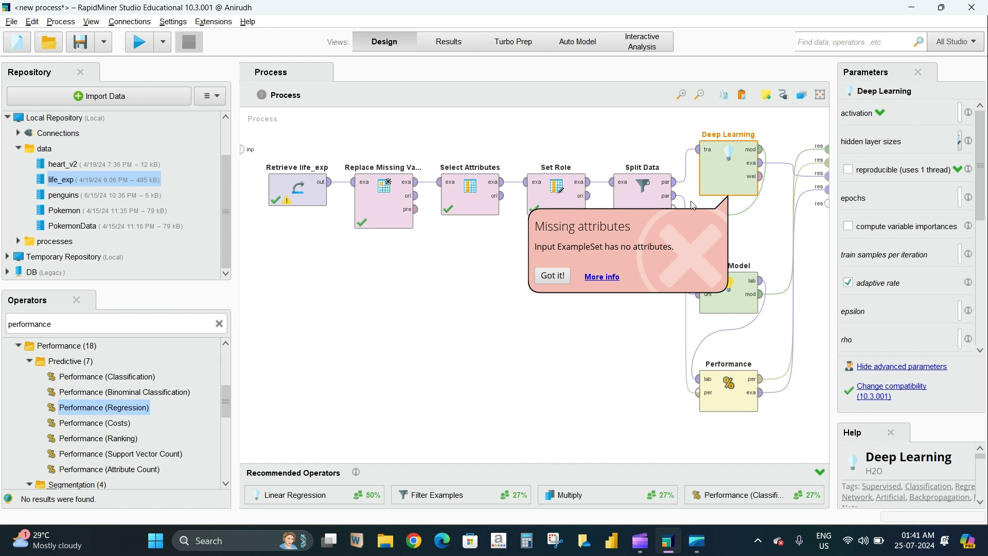
left_click(557, 277)
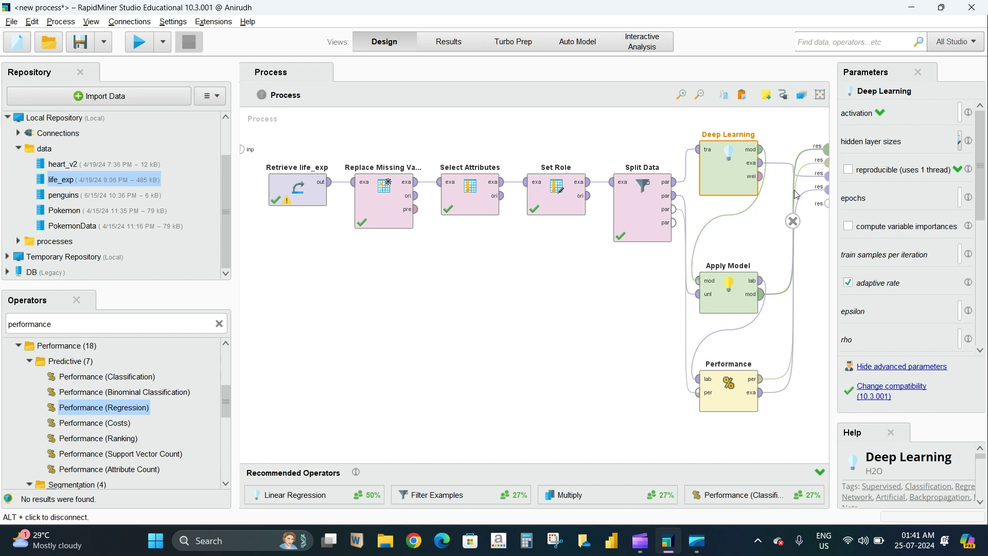
Step: Move Apply Model closer beneath Deep Learning and try running the process again
left_click_drag(731, 301, 731, 268)
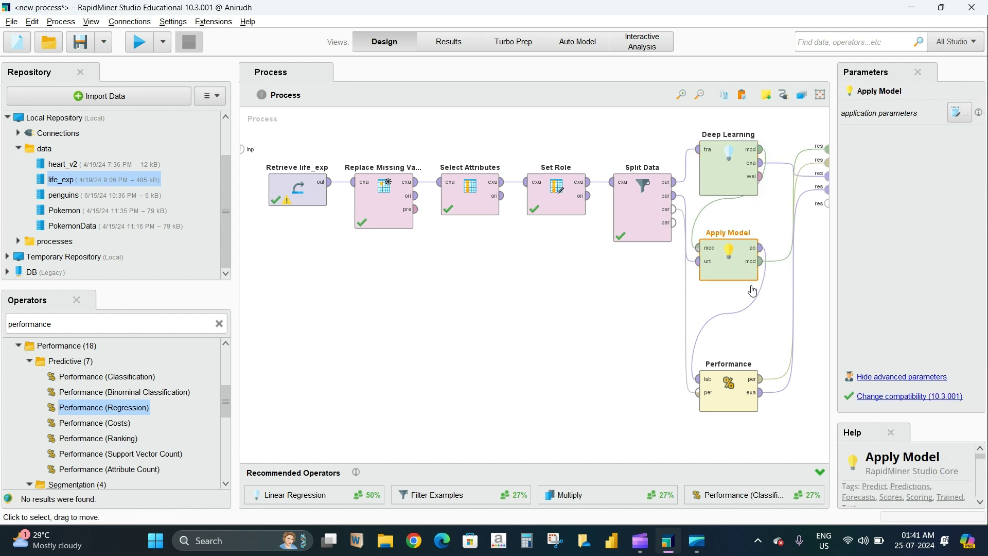
left_click(137, 41)
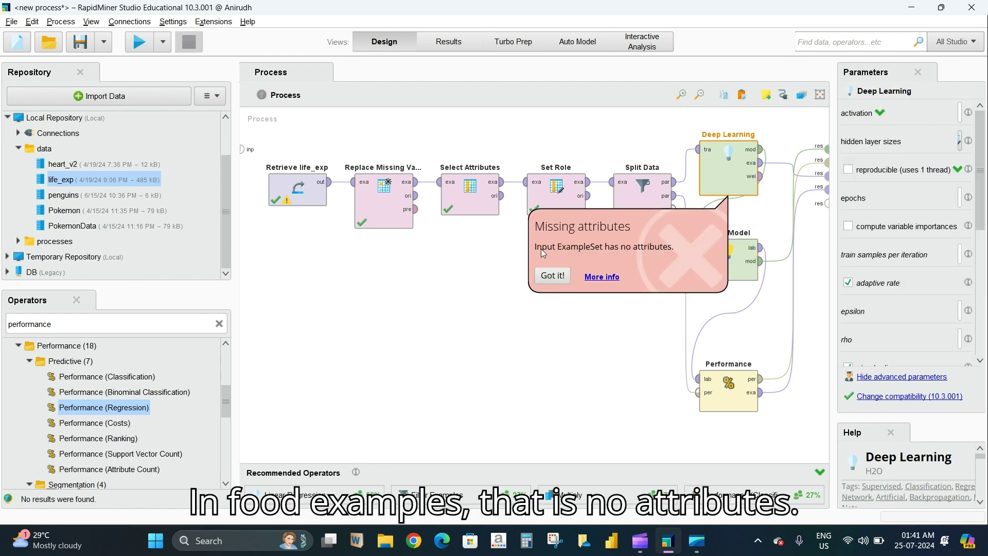
left_click(565, 276)
Step: Reposition Split Data below Set Role and set Select Attributes' attribute filter type to a subset
left_click_drag(624, 229, 623, 322)
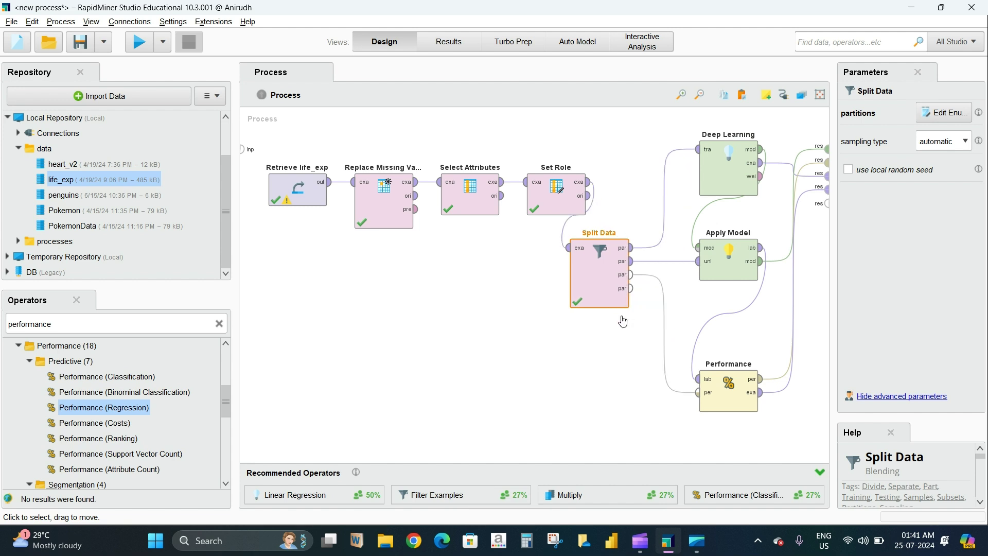
left_click(566, 203)
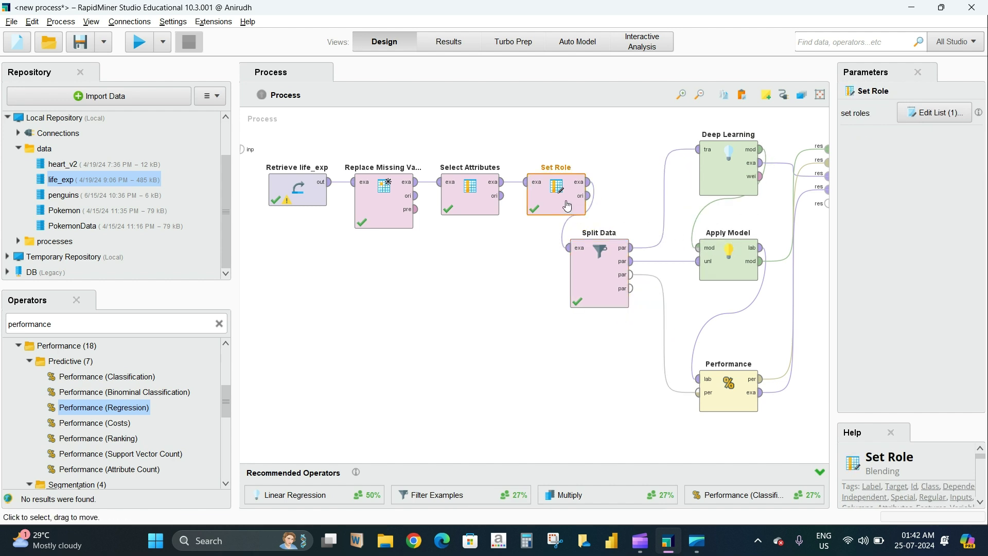
left_click(487, 211)
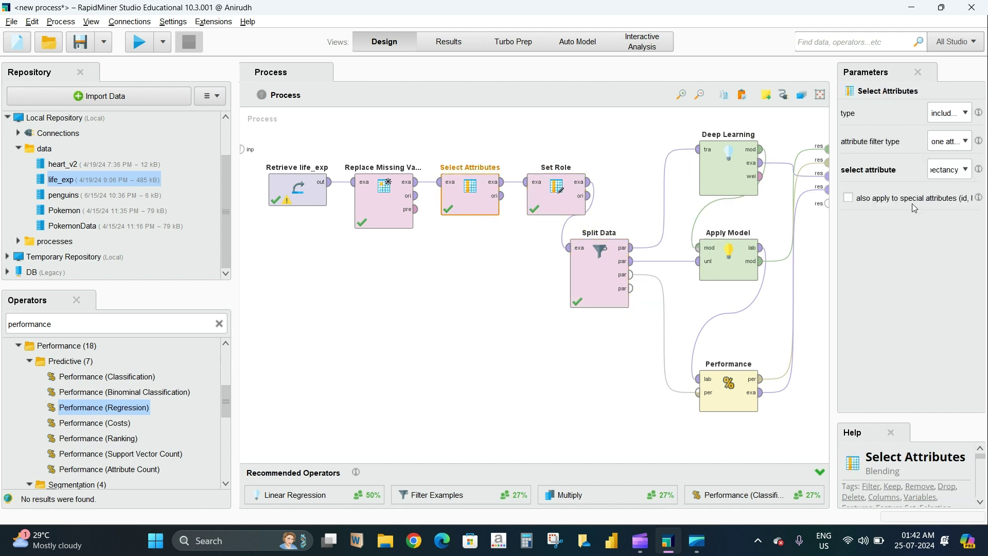
left_click(972, 171)
left_click(972, 172)
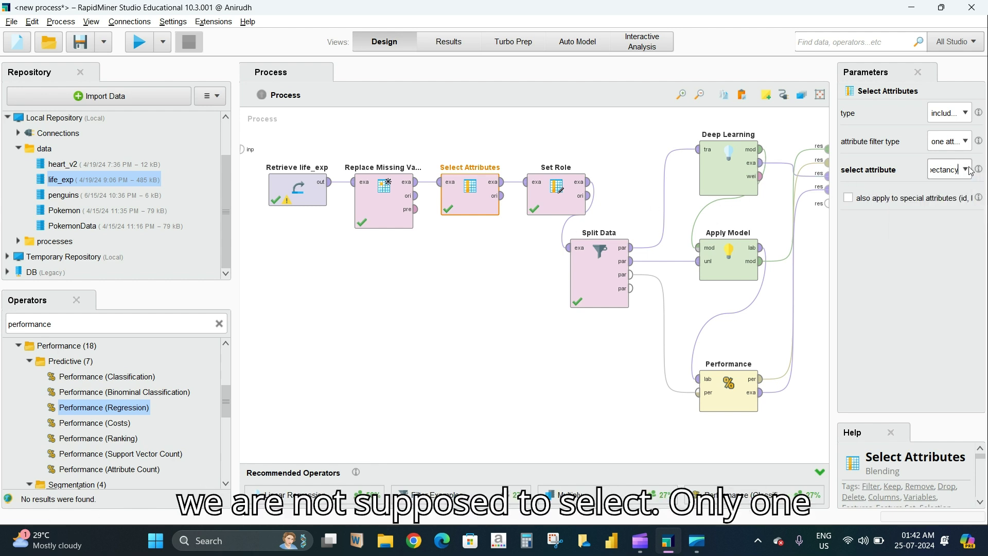
left_click(966, 141)
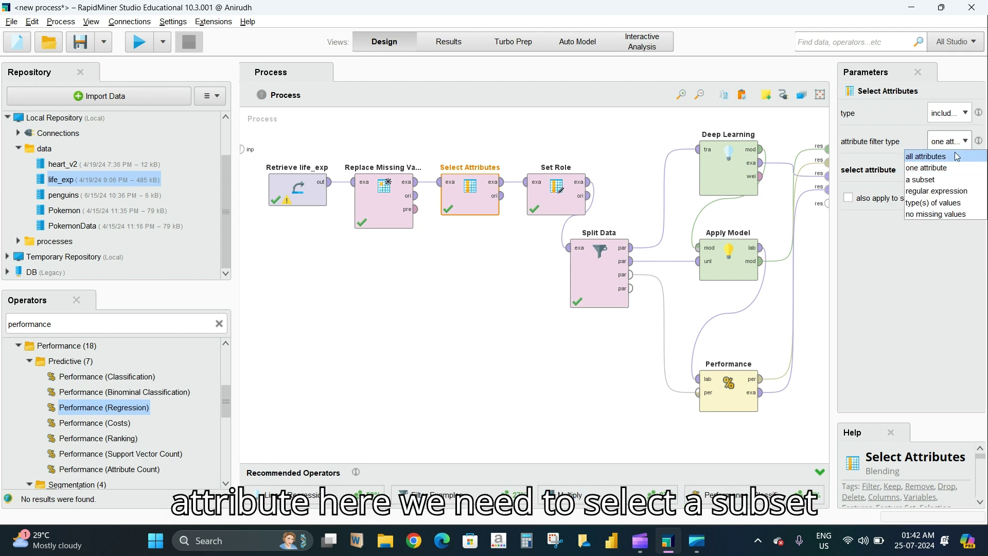
left_click(958, 180)
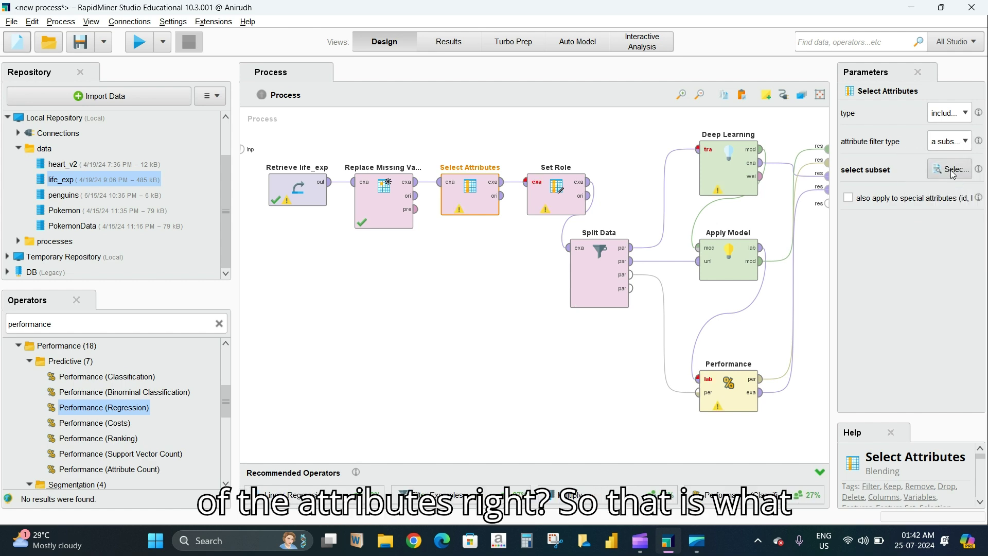
Step: Open the attribute subset selection of Select Attributes and add Diphtheria, GDP and HepatitisB to the selected attributes
left_click(949, 172)
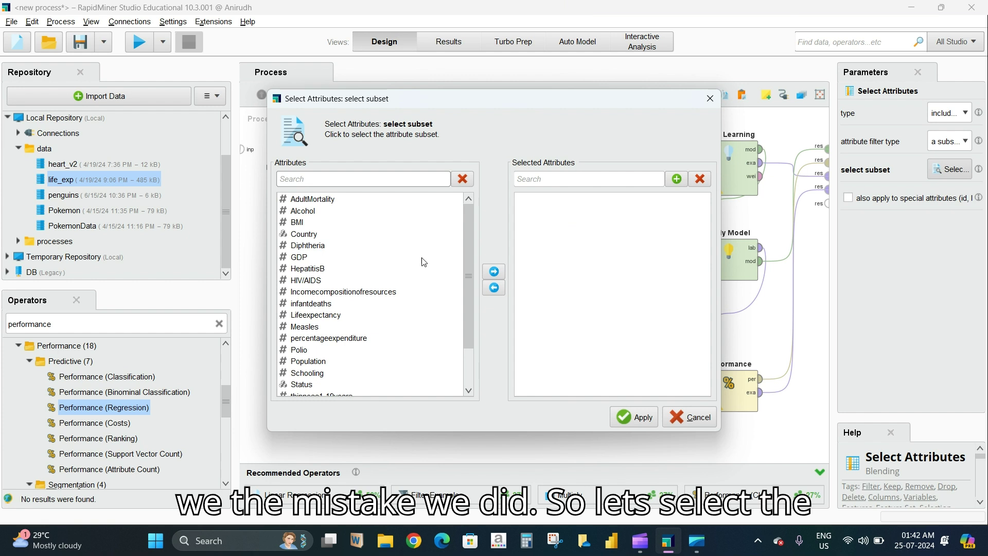
left_click(327, 247)
left_click(493, 272)
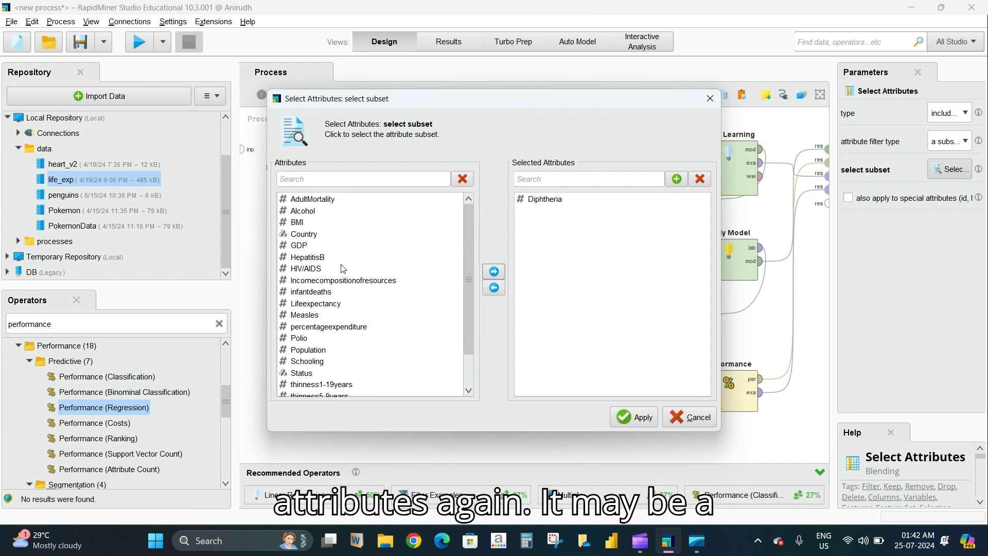
left_click(331, 246)
left_click(493, 271)
left_click(334, 245)
left_click(493, 271)
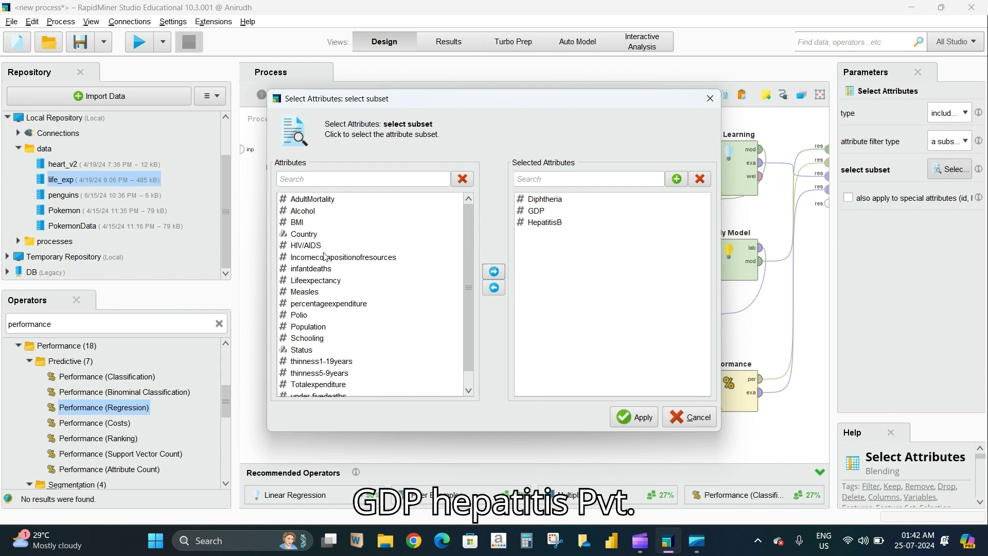
Step: Add HIV/AIDS, infantdeaths and BMI to the selected attributes
left_click(329, 246)
left_click(493, 271)
left_click(336, 257)
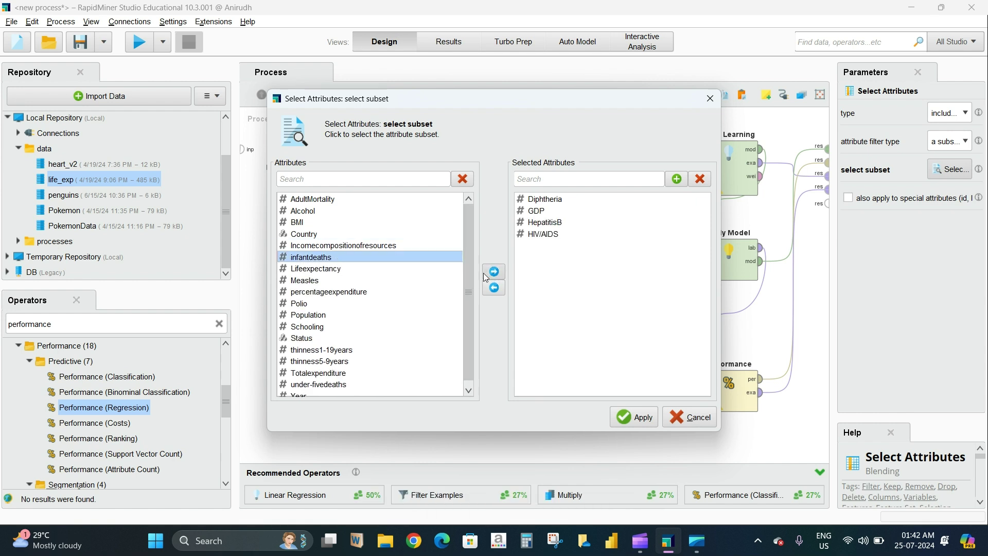
left_click(493, 271)
left_click(303, 223)
left_click(493, 271)
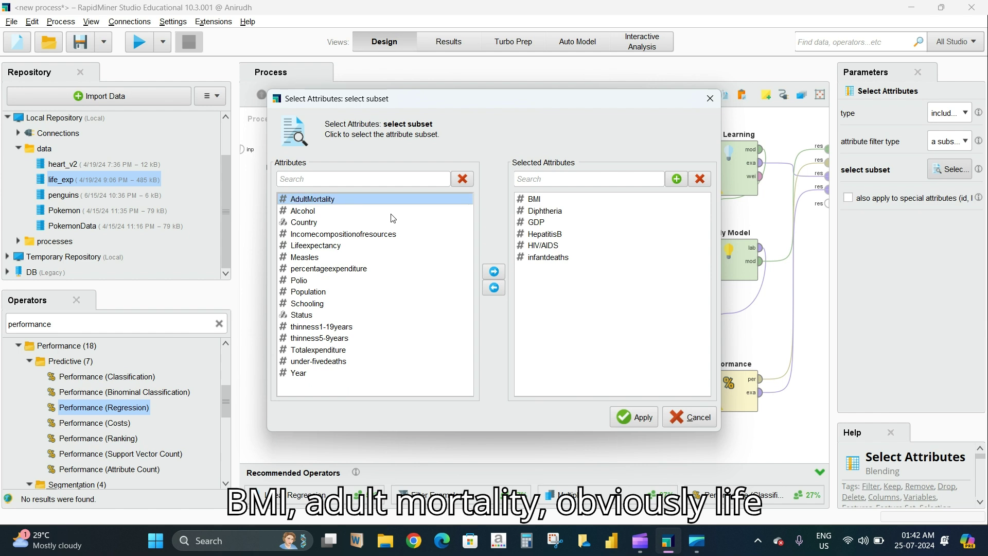
Step: Add AdultMortality, Lifeexpectancy, Measles and Polio to the selected attributes
left_click(493, 276)
left_click(330, 234)
left_click(494, 271)
left_click(315, 235)
left_click(493, 271)
left_click(325, 246)
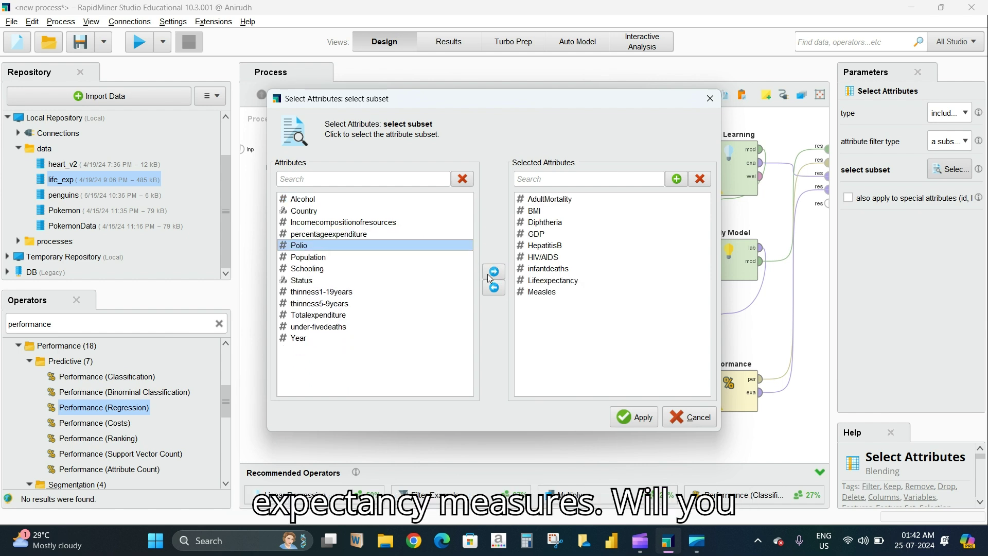
left_click(493, 272)
Step: Add Status, under-fivedeaths and Totalexpenditure to the selected attributes and apply the subset
left_click(327, 268)
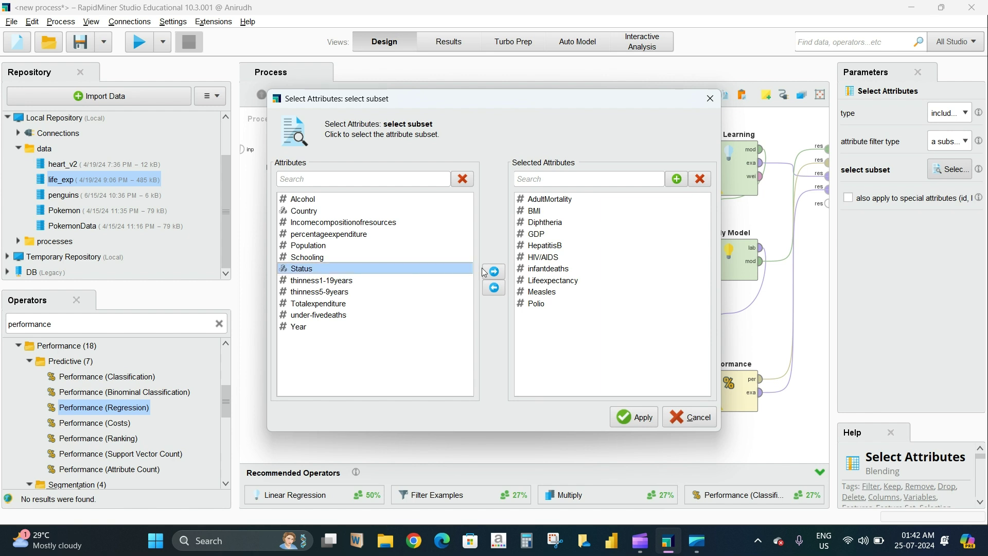
left_click(493, 271)
left_click(341, 305)
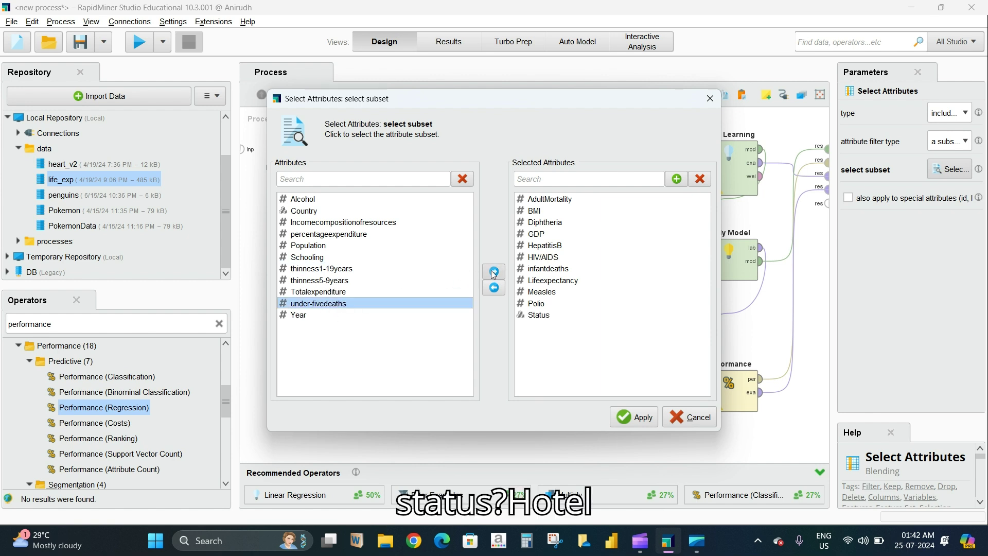
left_click(493, 271)
left_click(330, 292)
left_click(493, 272)
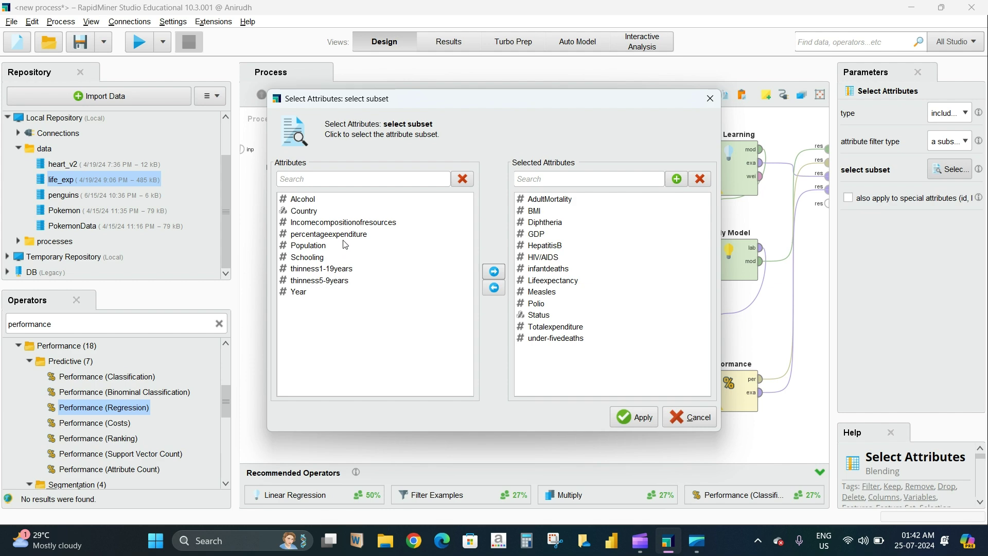
left_click(643, 418)
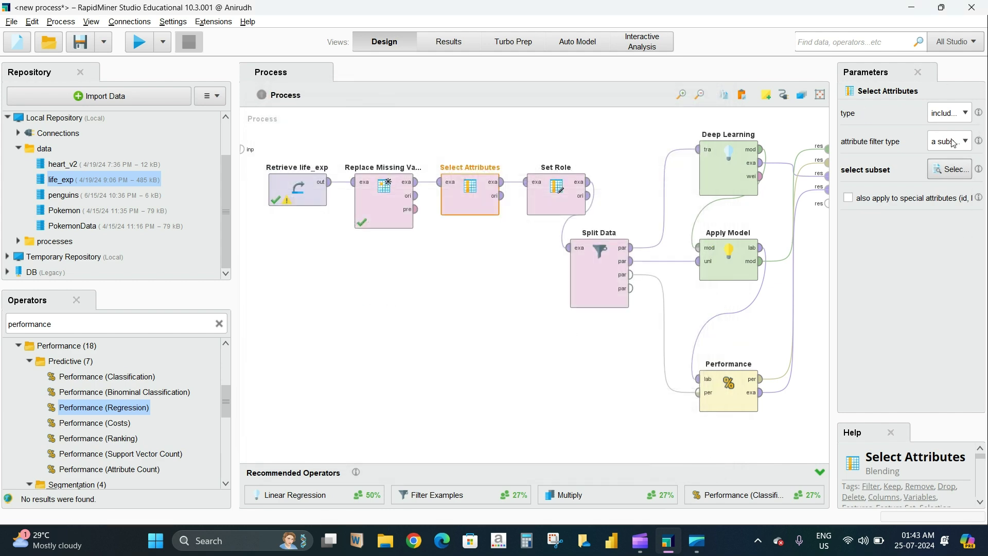
Step: Check that Set Role assigns Lifeexpectancy the label role, and run the process
left_click(548, 209)
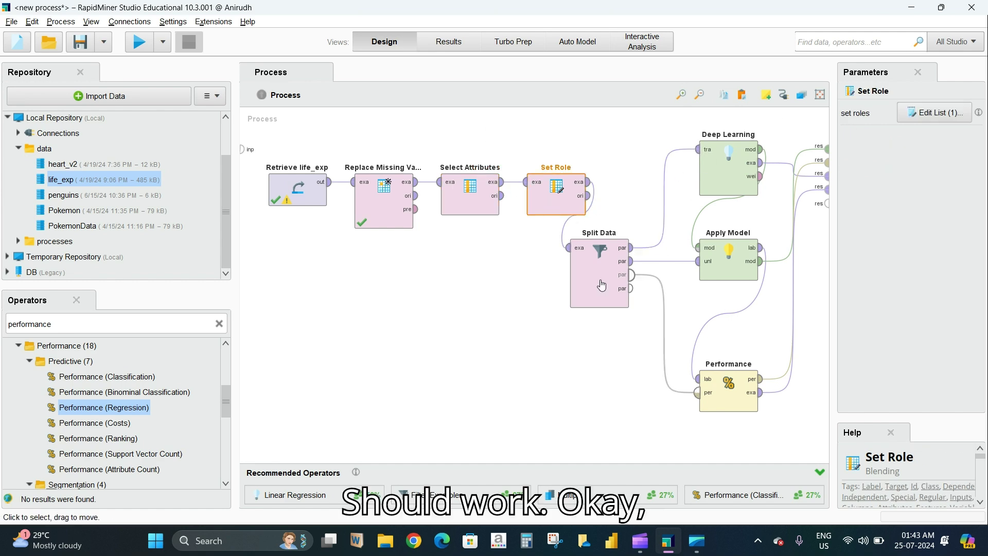
left_click(953, 114)
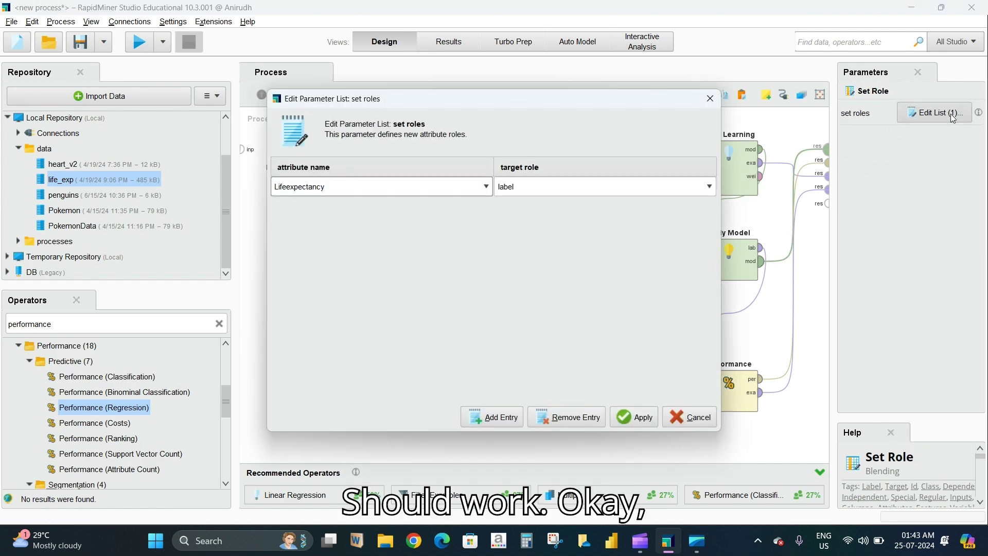
left_click(624, 417)
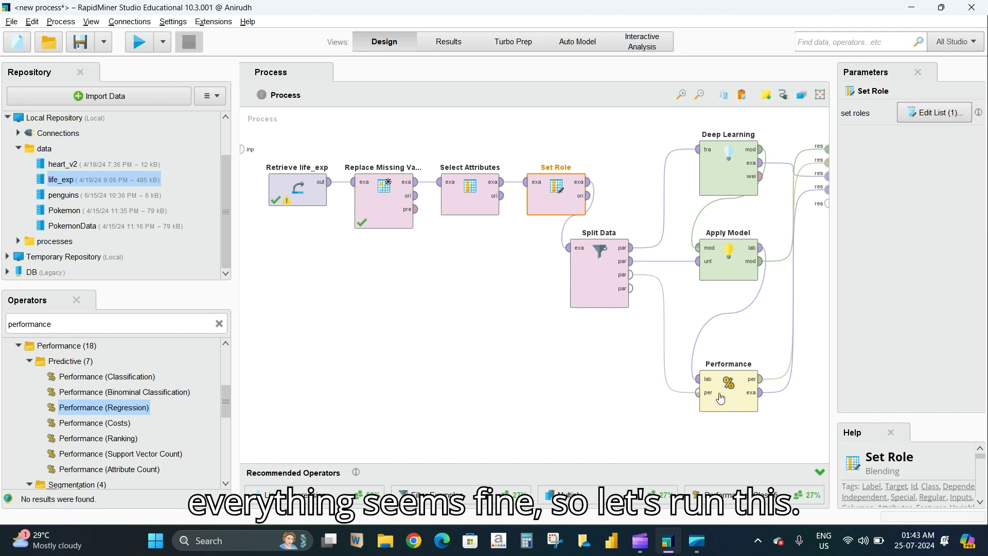
left_click(137, 43)
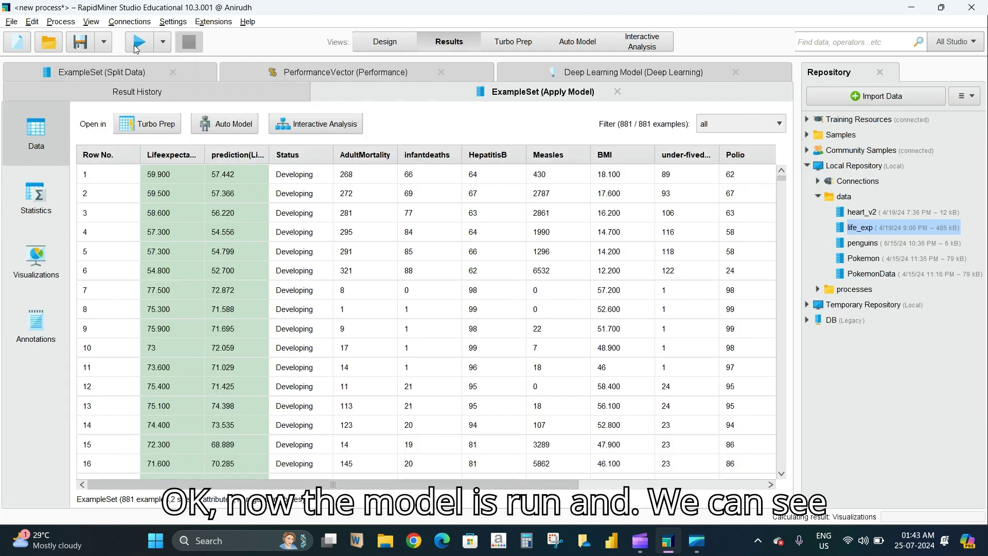
Step: Examine the correlation criterion in the performance results and open the Deep Learning model result
left_click(349, 75)
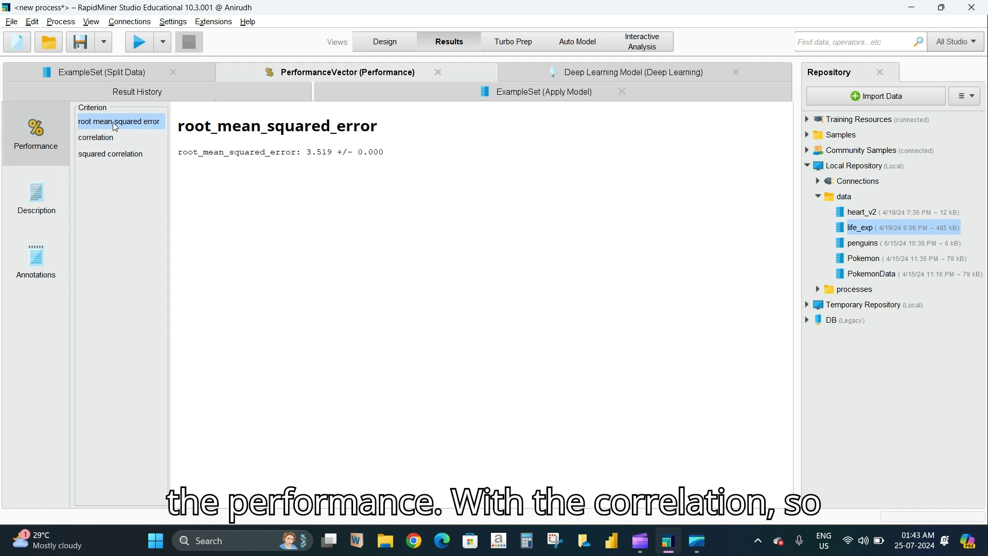
left_click(109, 138)
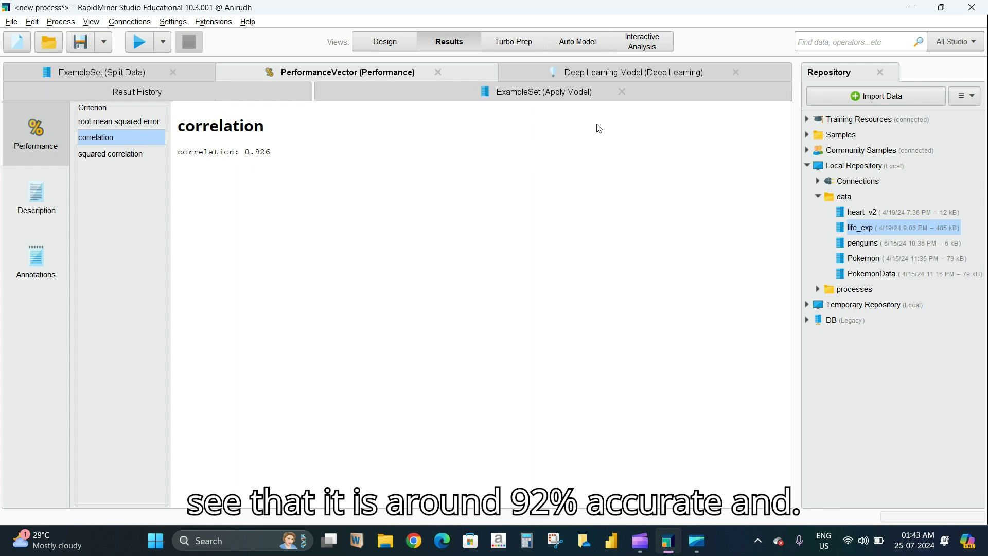
left_click(606, 74)
Step: Widen the Lifeexpectancy and prediction columns in the Apply Model example set and compare actual with predicted values
left_click(450, 98)
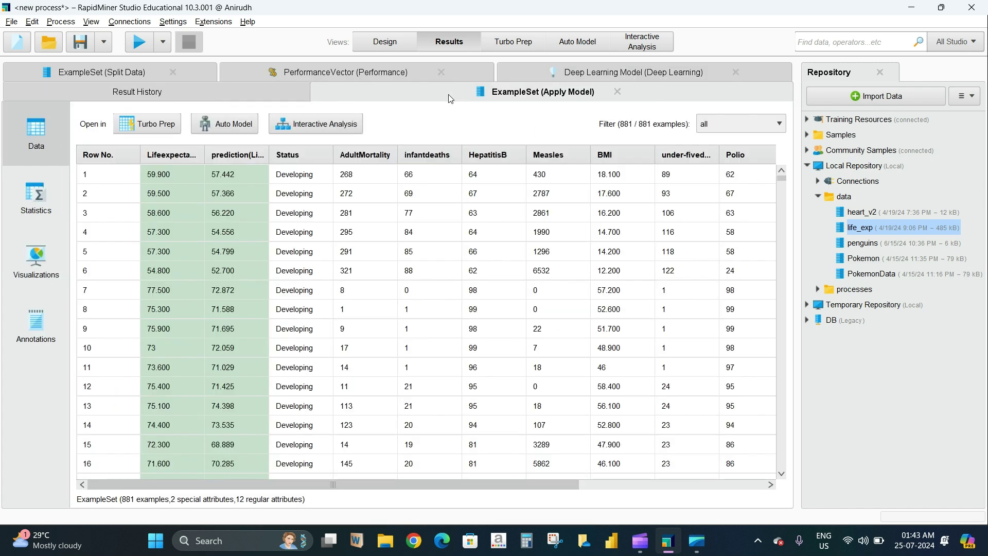
left_click_drag(269, 155, 290, 160)
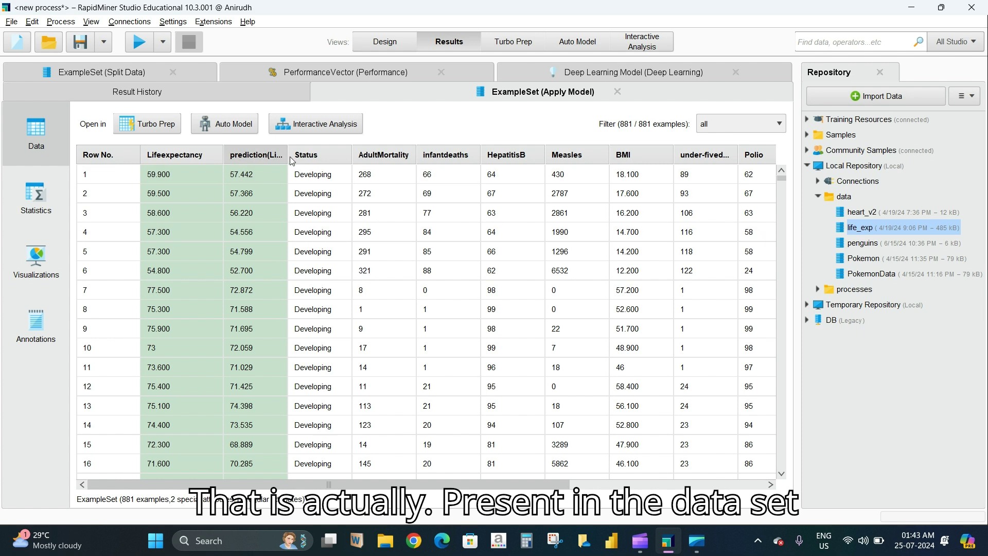
left_click_drag(289, 155, 338, 175)
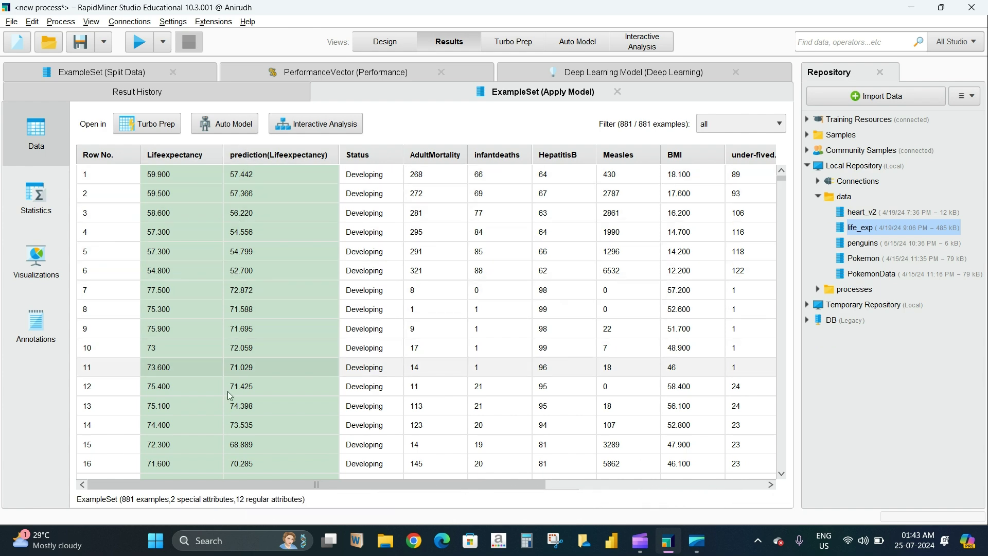
scroll(301, 397, "down", 3)
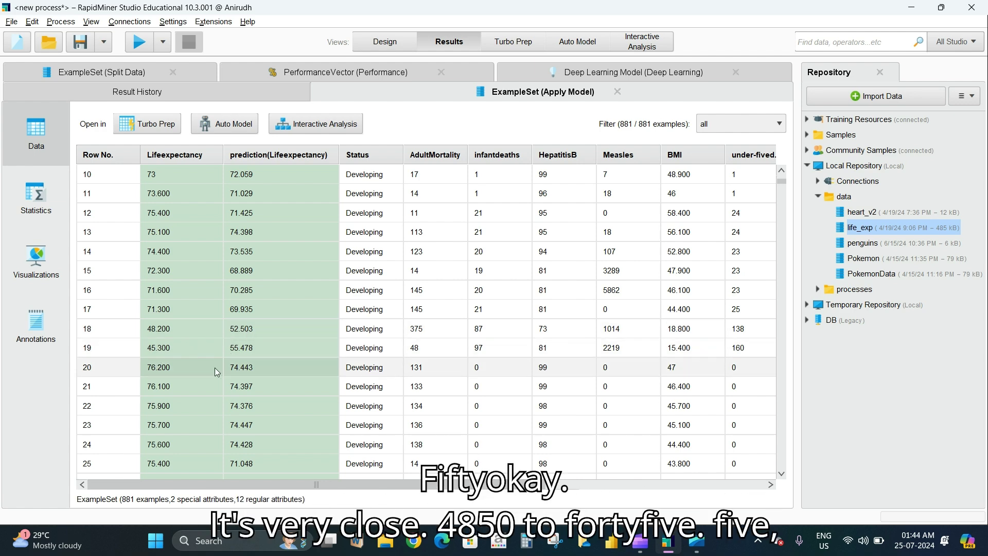
scroll(326, 399, "down", 3)
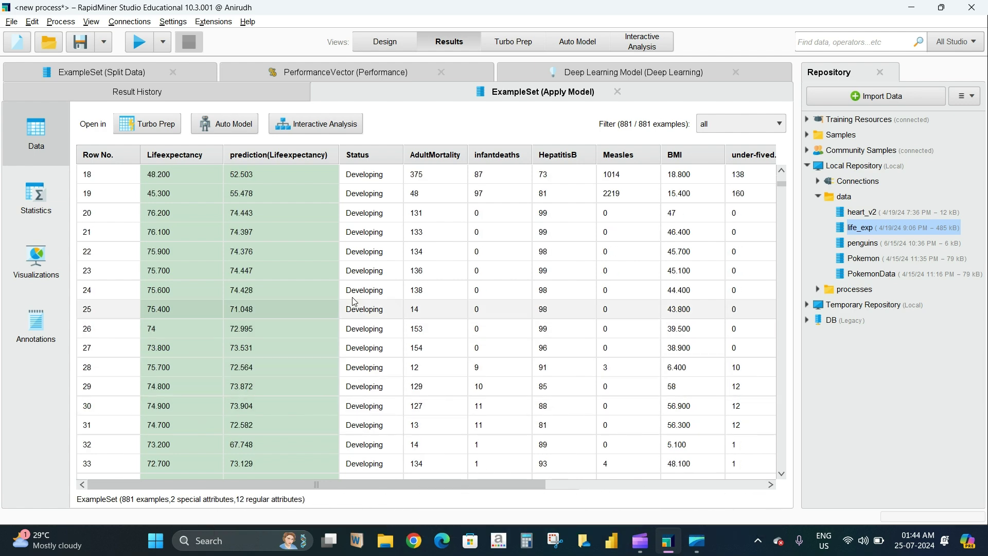
scroll(290, 394, "up", 6)
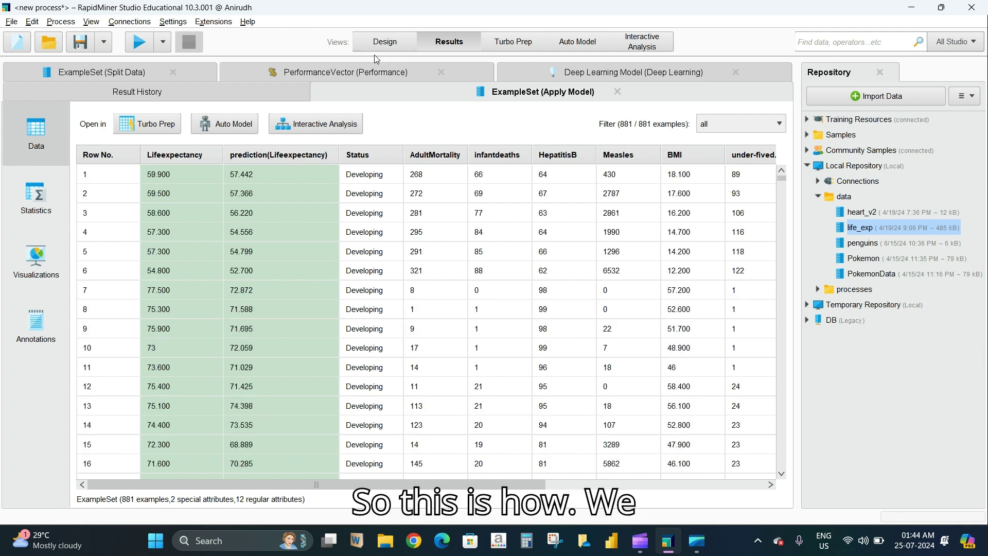
Step: Review the performance, Deep Learning model and Split Data results, and inspect the remaining columns of the Apply Model example set
left_click(387, 73)
left_click(633, 72)
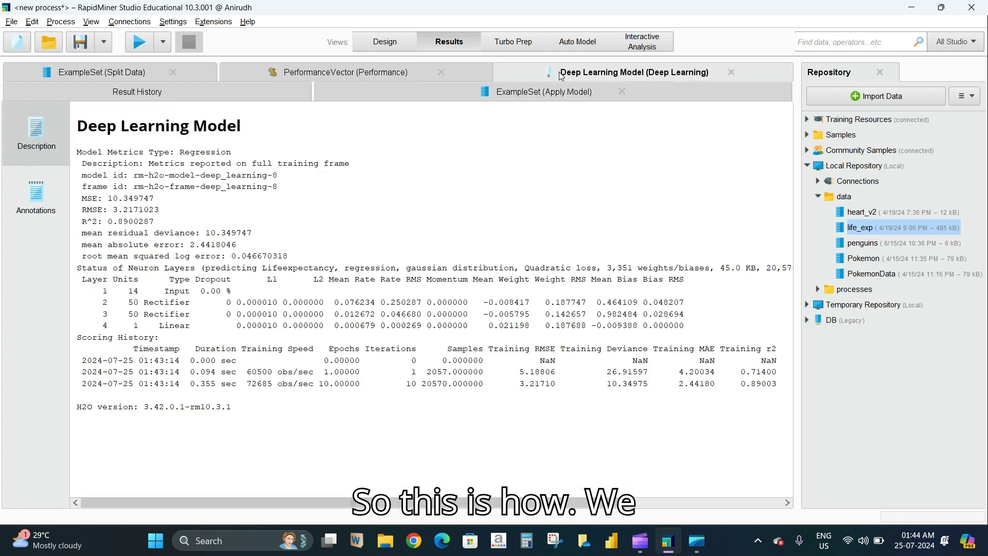
left_click(103, 72)
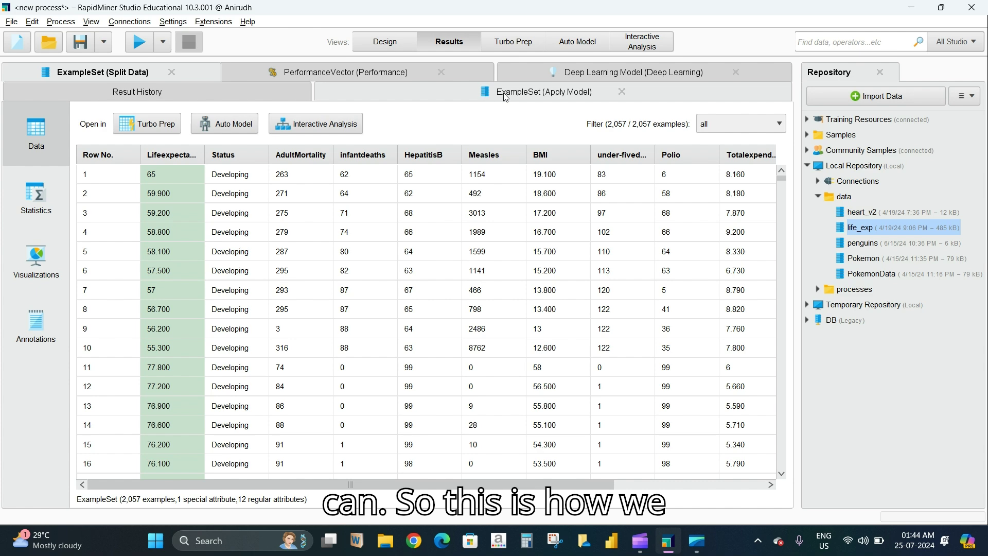
left_click(544, 91)
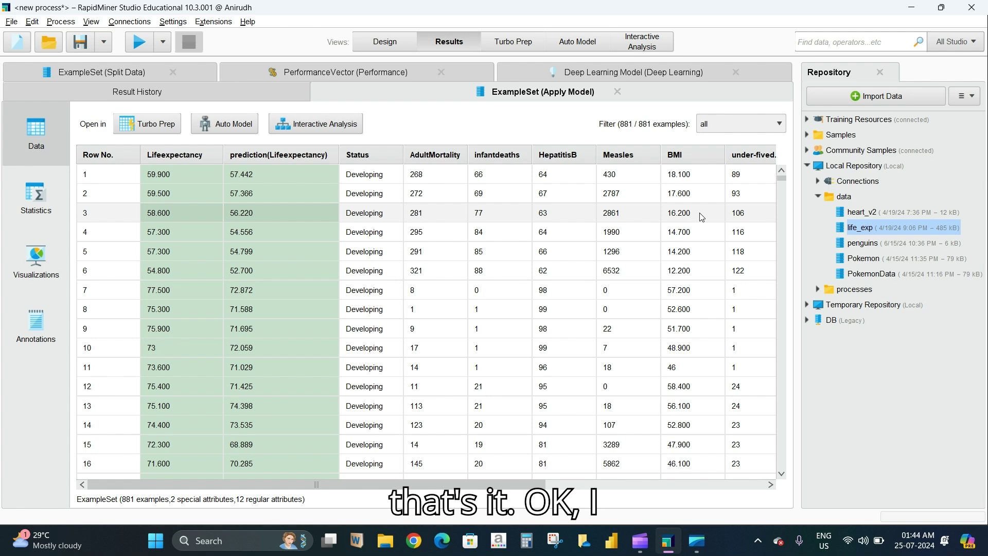
left_click_drag(451, 486, 671, 487)
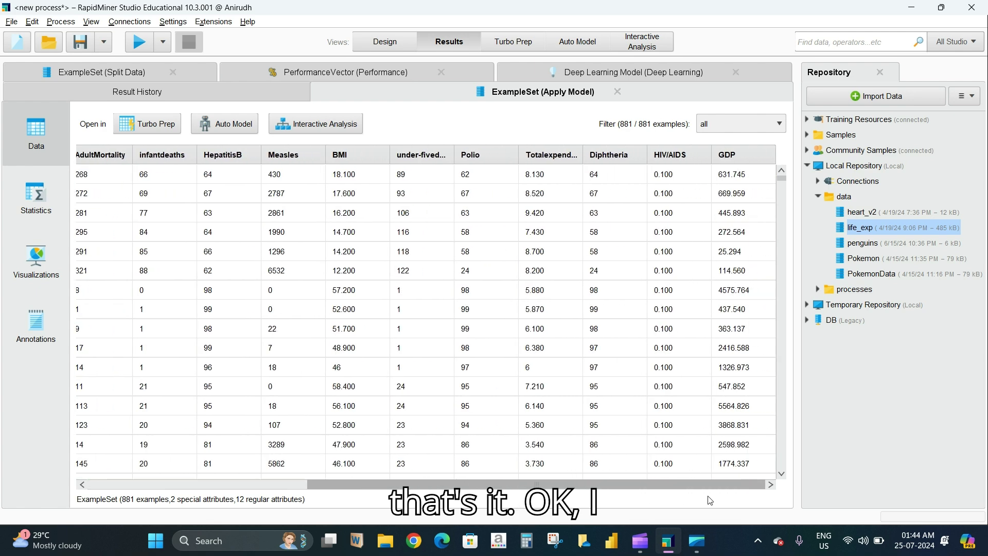